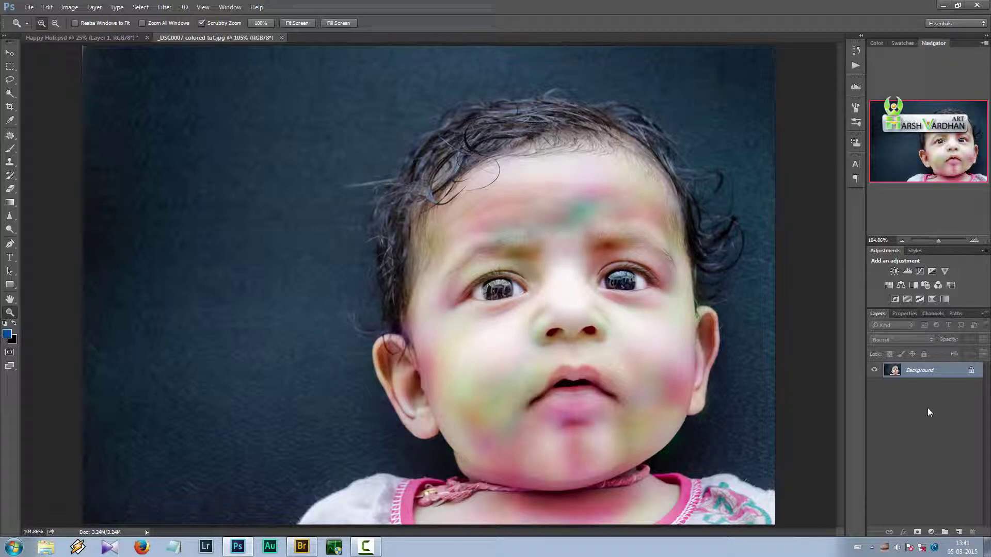
Add a new layer above the Background and set its blend mode to Overlay.
click(960, 534)
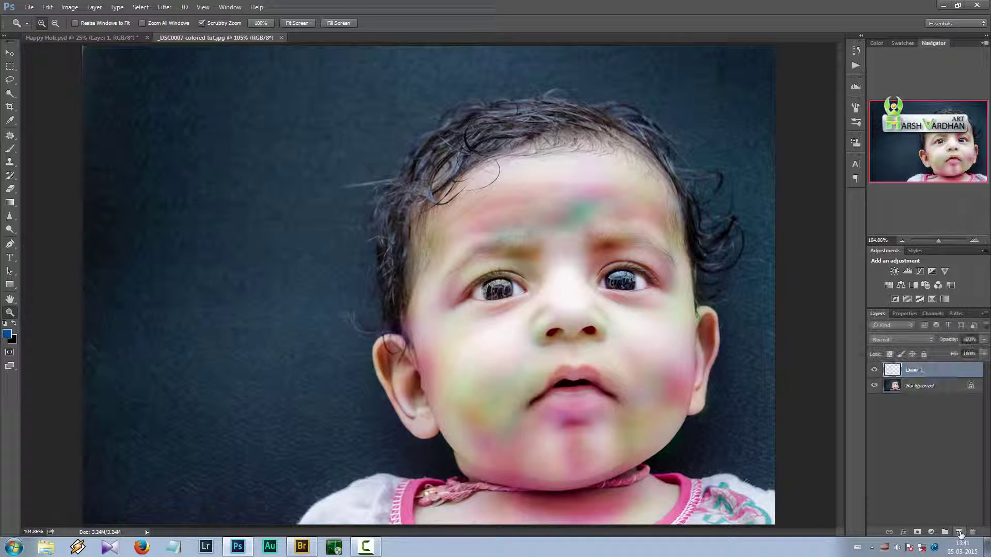
click(902, 339)
click(896, 442)
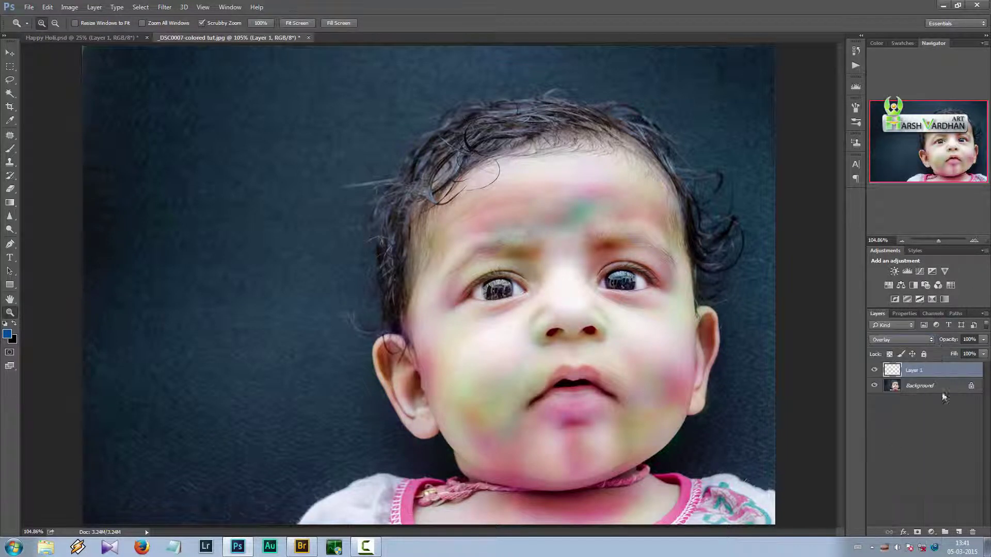
Paint magenta-pink over the forehead and cheeks on the Overlay layer with the Brush tool at 10% opacity and size 50.
click(10, 149)
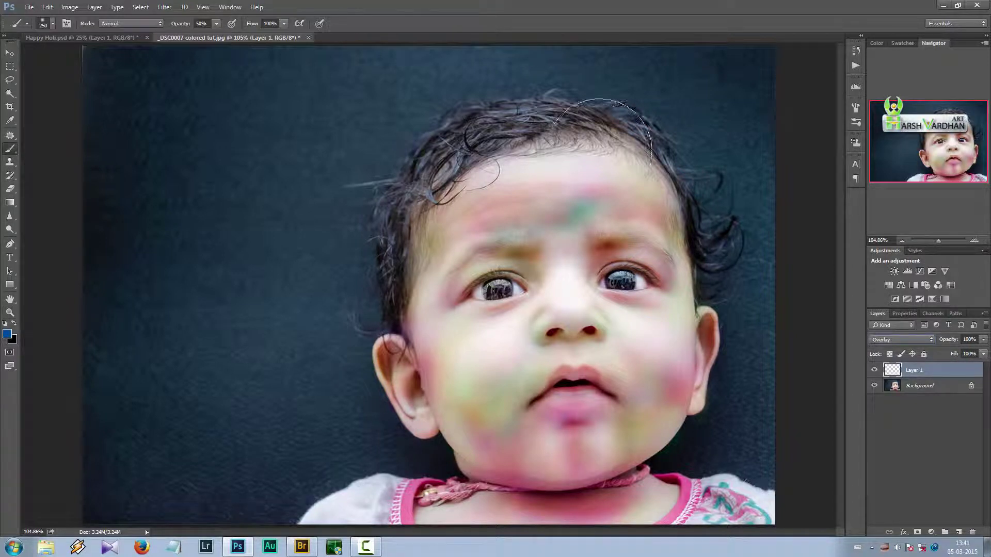
click(902, 43)
click(876, 44)
click(901, 45)
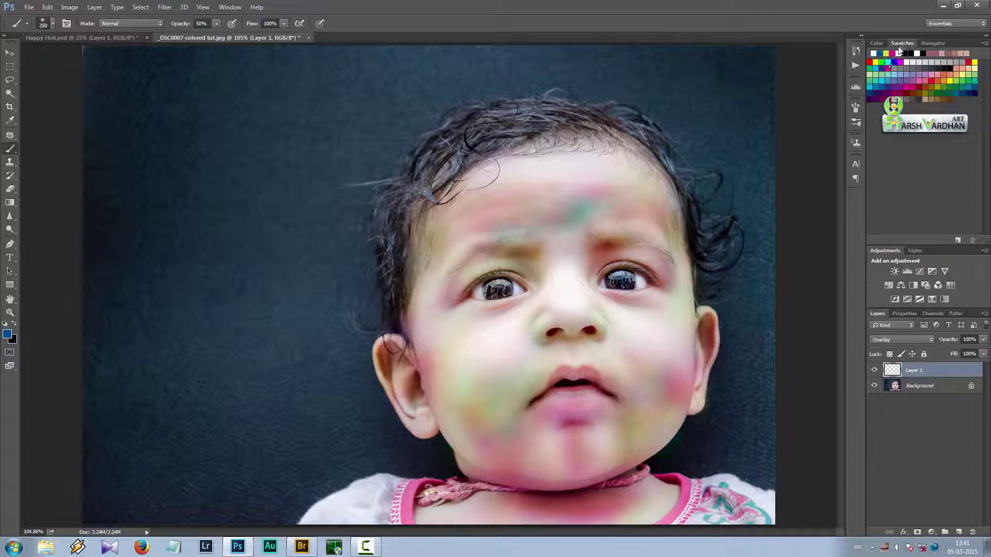
click(914, 85)
key(1)
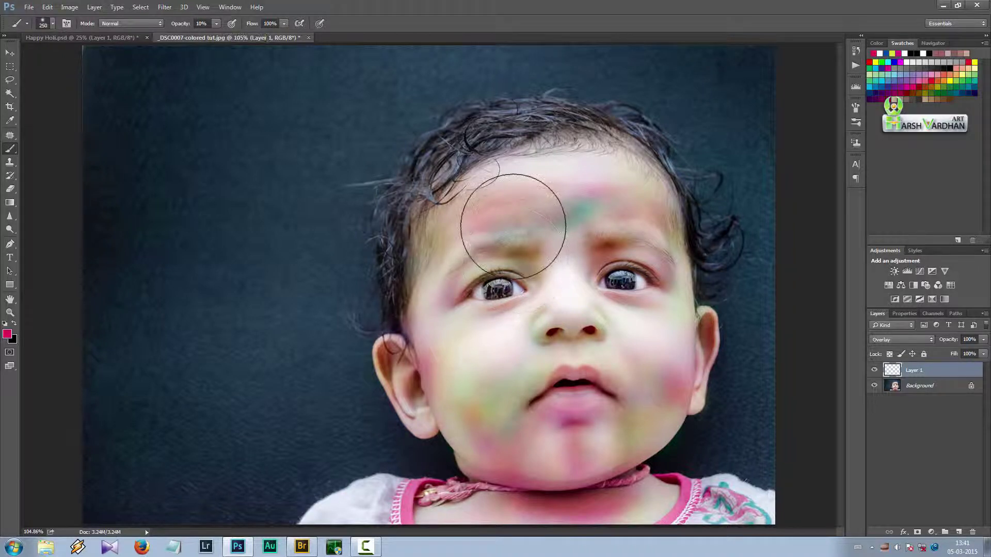
key(bracketleft)
key(bracketleft)
key(bracketleft)
key(bracketleft)
key(bracketleft)
key(bracketleft)
key(bracketleft)
key(bracketleft)
key(bracketleft)
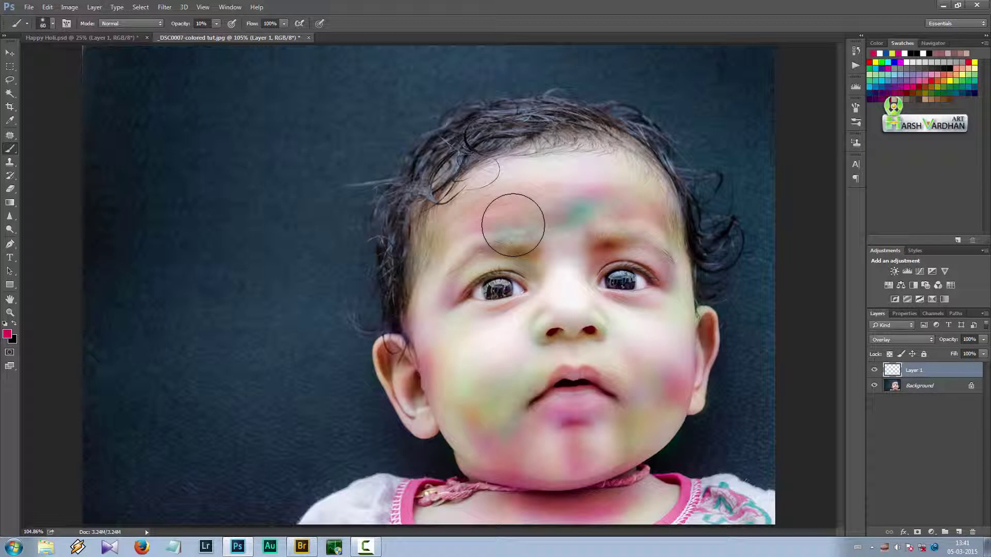
key(bracketleft)
key(bracketleft)
mouse_move(549, 182)
mouse_down()
mouse_move(517, 188)
mouse_move(538, 188)
mouse_move(546, 205)
mouse_move(537, 223)
mouse_move(557, 281)
mouse_move(507, 313)
mouse_move(478, 378)
mouse_move(504, 384)
mouse_move(512, 426)
mouse_move(549, 428)
mouse_move(543, 451)
mouse_move(631, 445)
mouse_move(669, 410)
mouse_move(663, 391)
mouse_up()
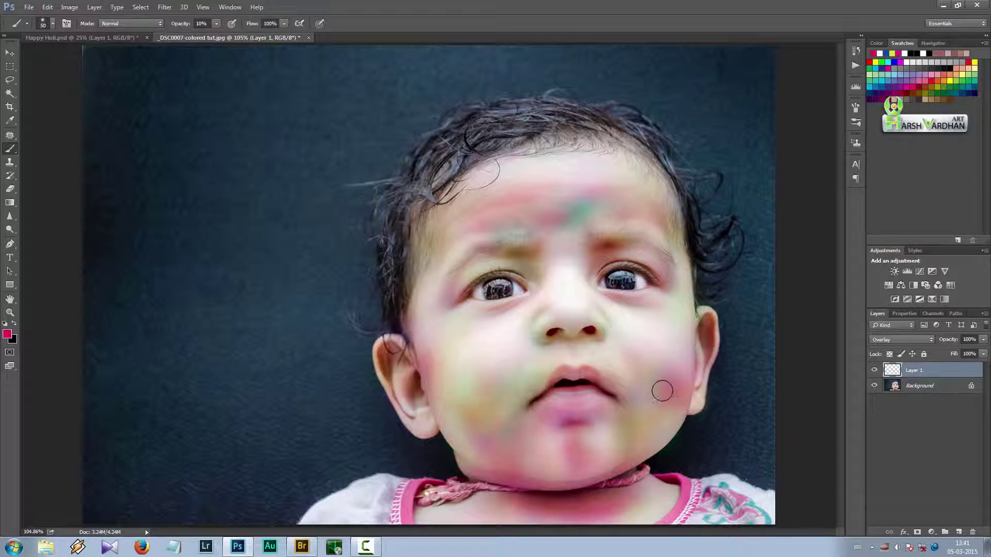
Paint light green over both cheeks with the brush opacity set to 30%.
click(960, 76)
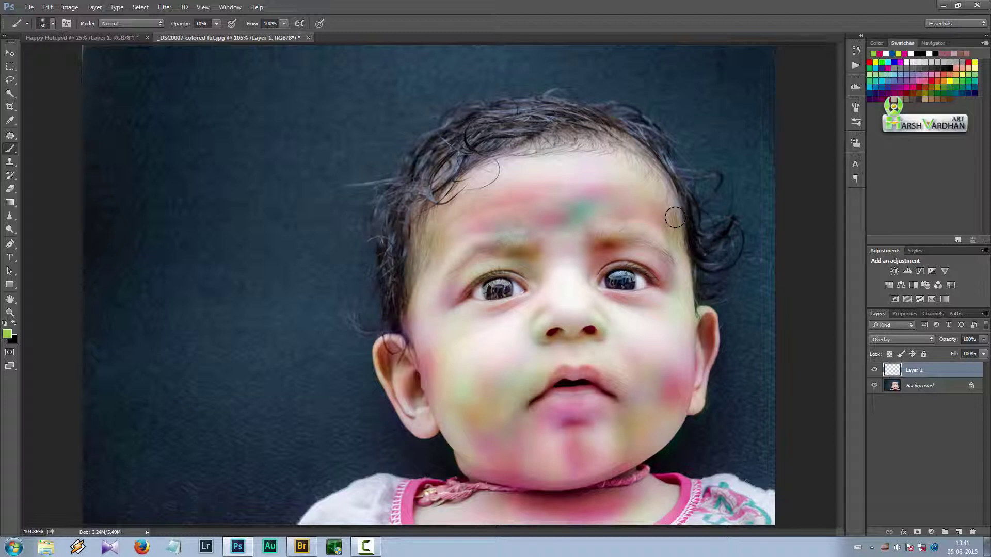
key(3)
mouse_move(647, 349)
mouse_down()
mouse_move(648, 425)
mouse_move(666, 415)
mouse_move(645, 439)
mouse_up()
mouse_move(462, 354)
mouse_down()
mouse_move(480, 417)
mouse_move(486, 394)
mouse_move(461, 393)
mouse_move(490, 430)
mouse_up()
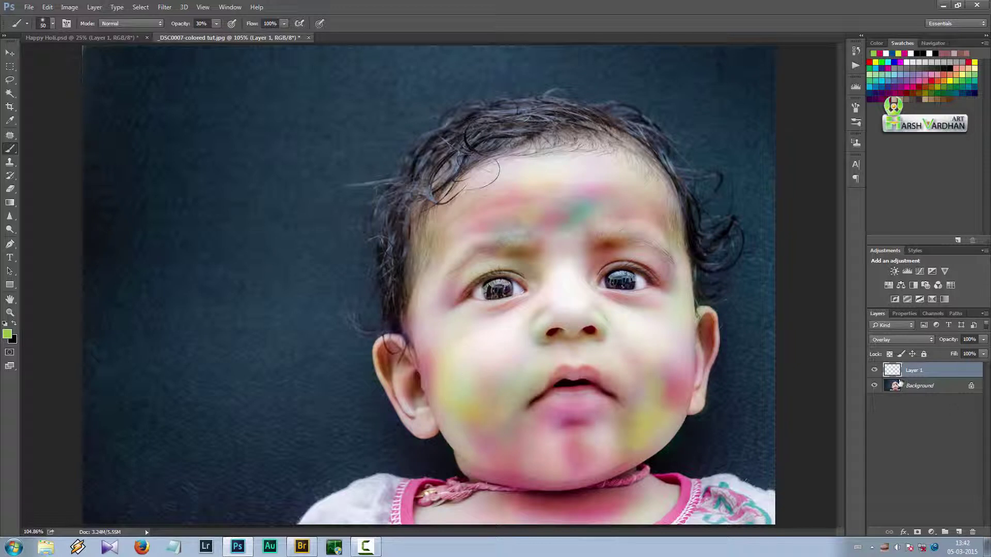
Convert the locked Background into a regular layer and remove the painted Overlay layer above it.
alt+double_click(963, 391)
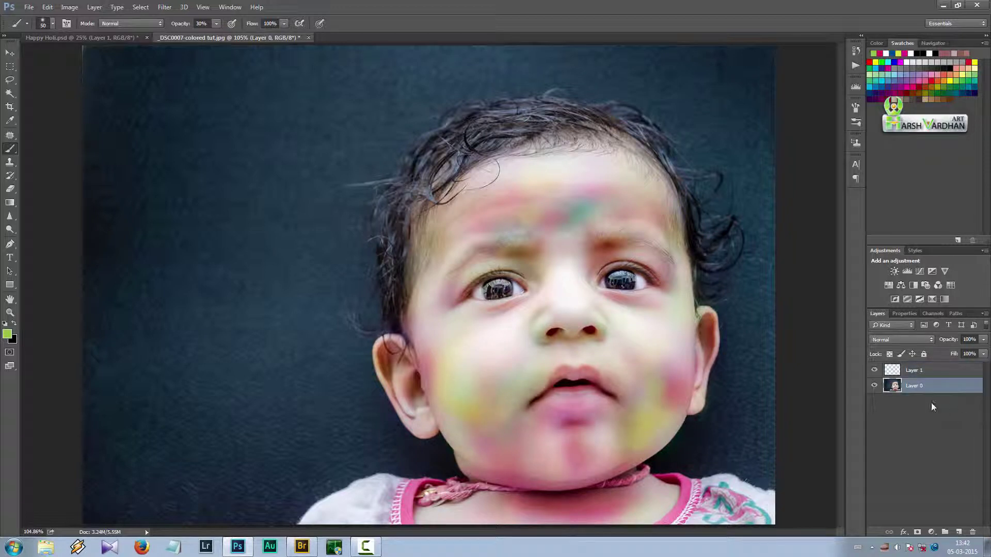
click(901, 354)
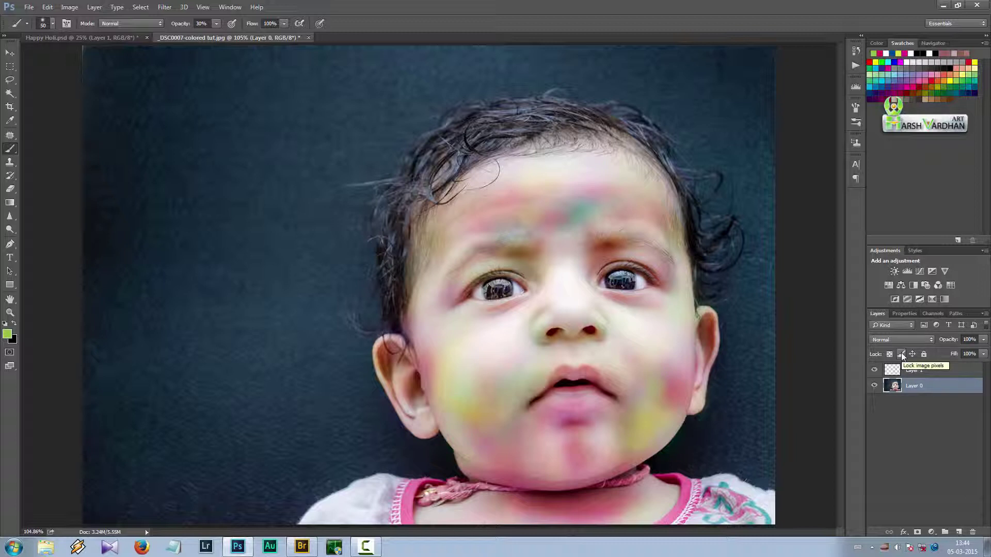
click(897, 368)
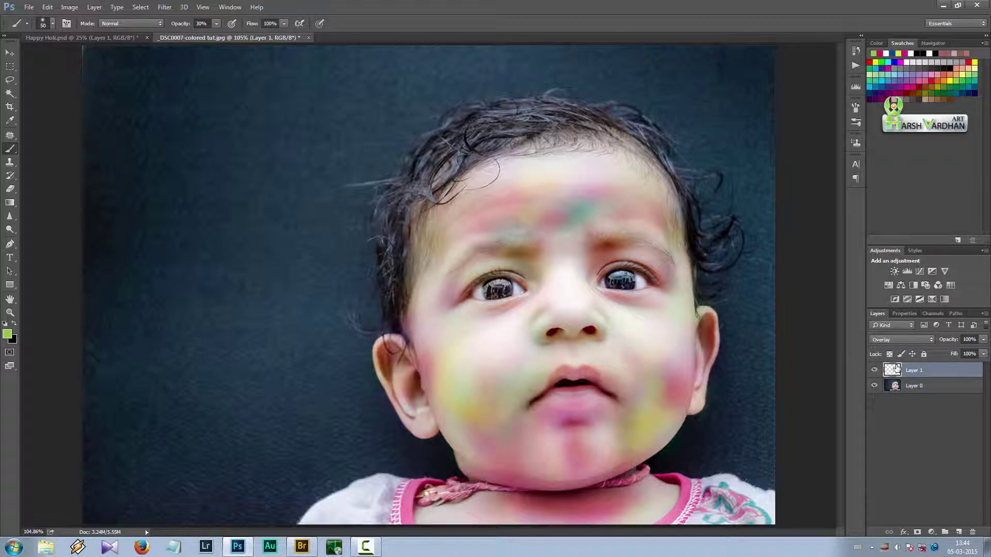
key(ctrl+e)
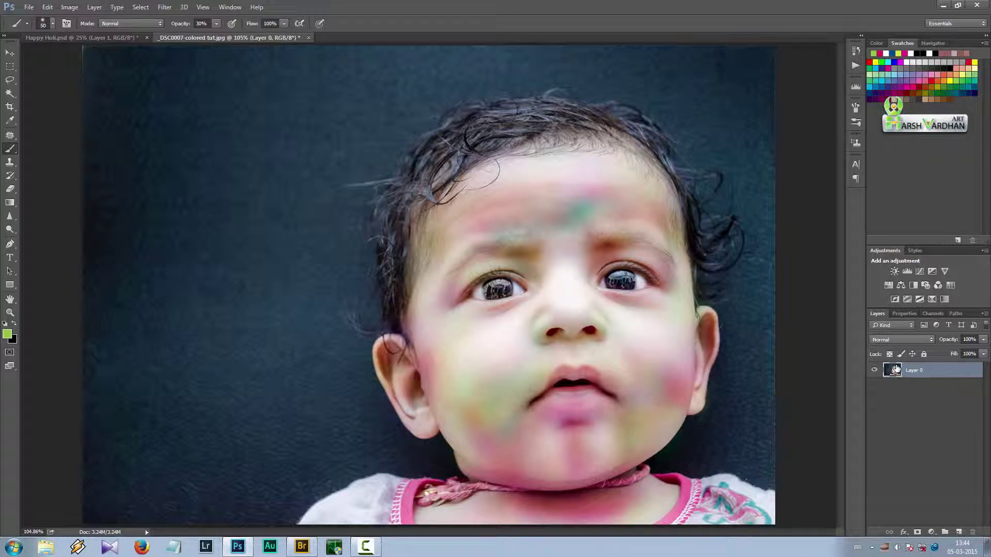
Duplicate the photo layer and add a new layer filled with black above the copy.
key(ctrl+j)
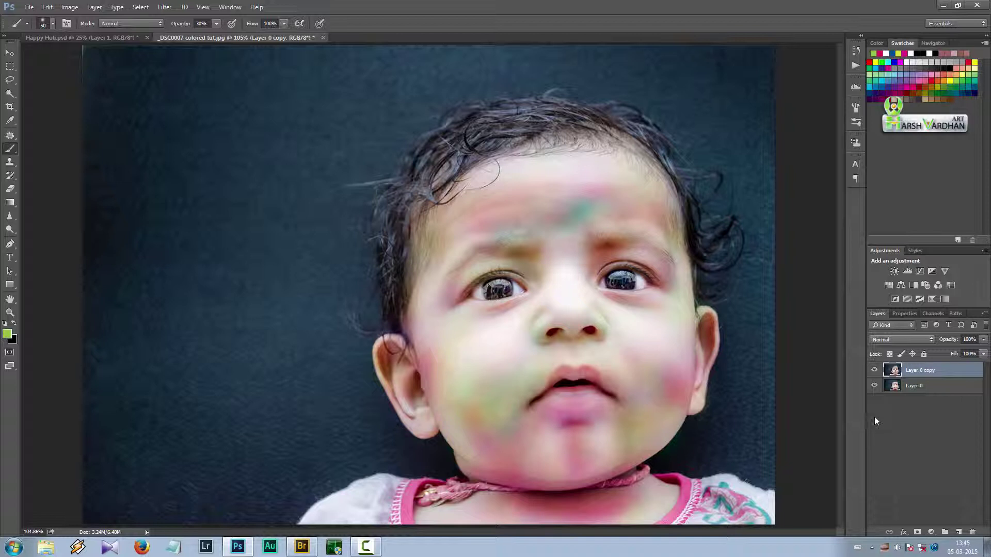
click(960, 532)
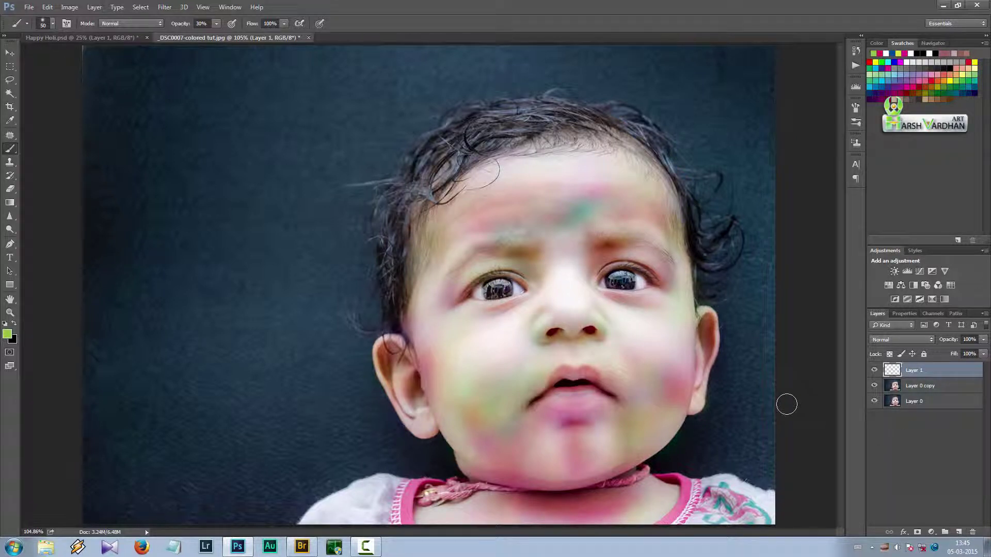
key(ctrl+shift+n)
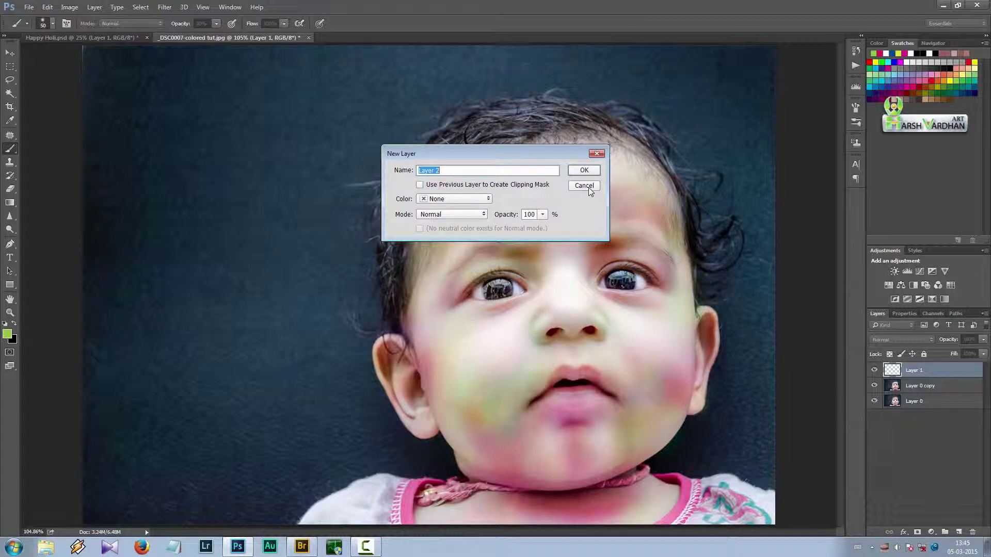
click(584, 186)
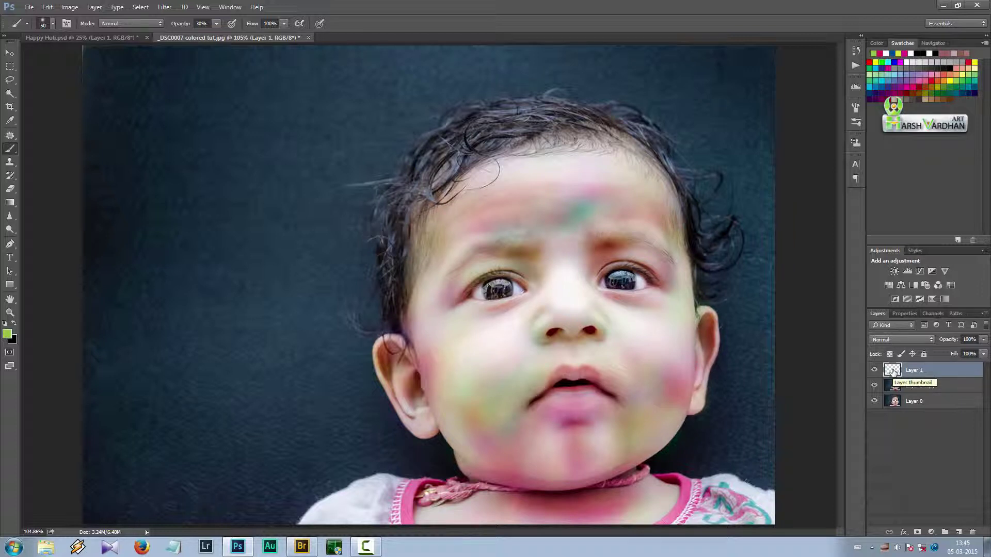
key(alt+BackSpace)
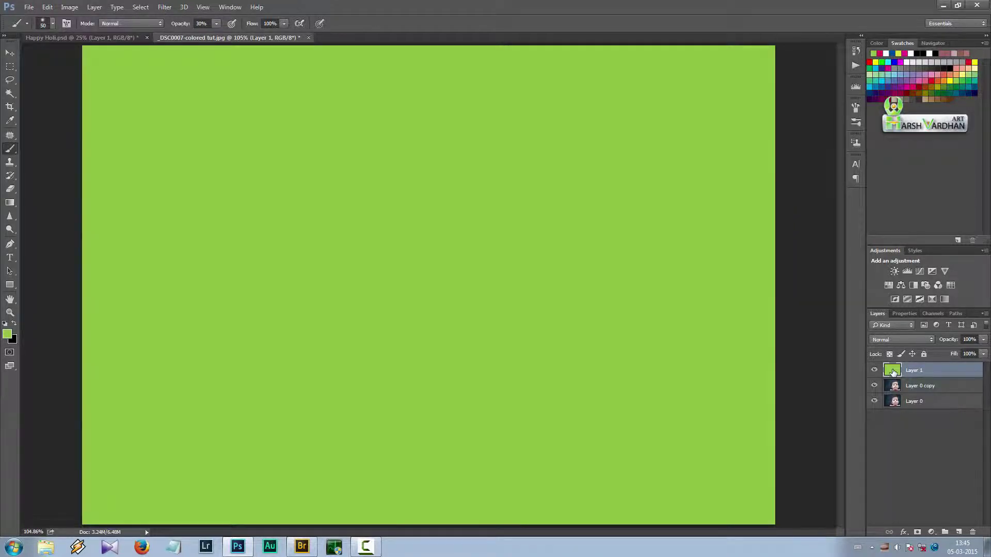
key(ctrl+BackSpace)
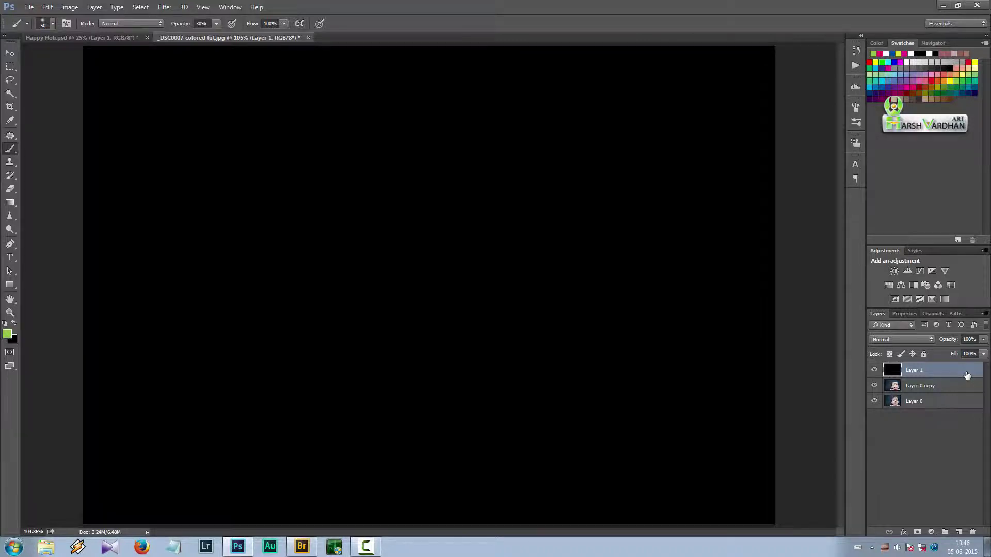
Add a Gradient Overlay style to the black layer using the Spectrum preset.
double_click(967, 375)
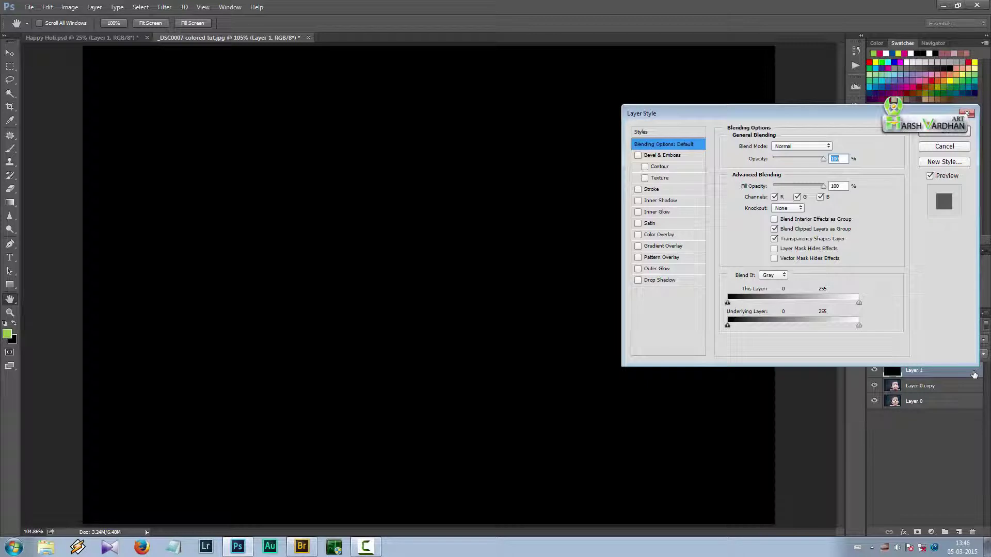
drag(759, 116, 611, 98)
click(489, 227)
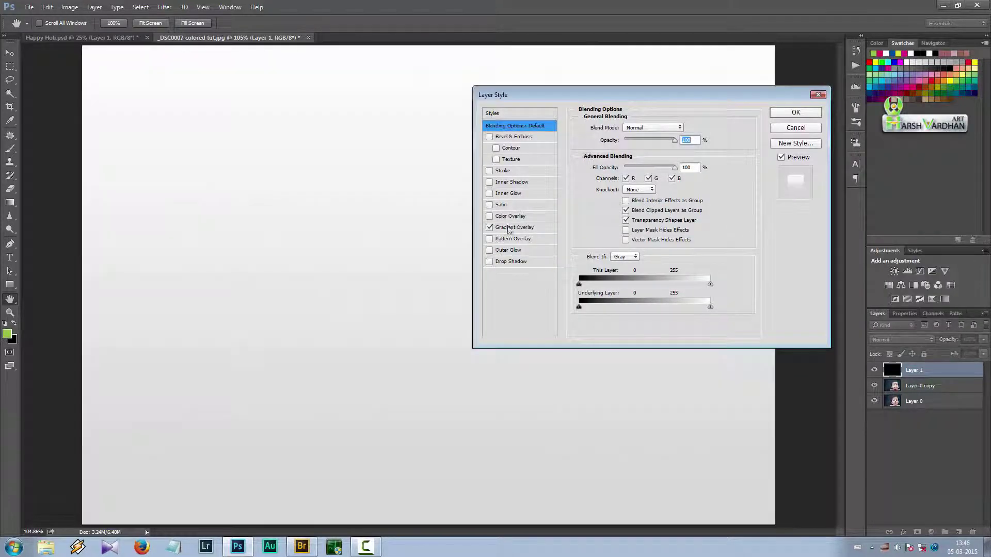
click(519, 229)
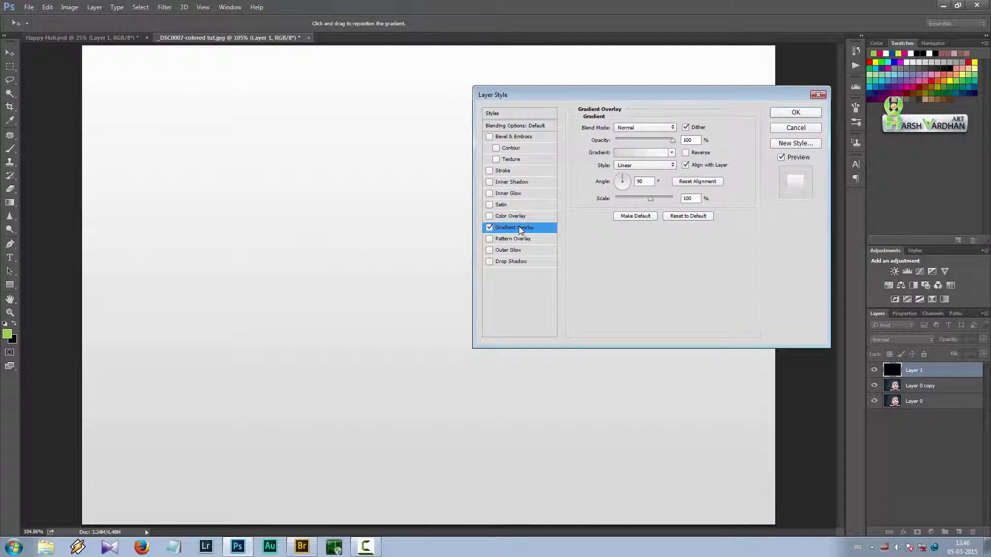
click(643, 154)
drag(839, 137, 839, 160)
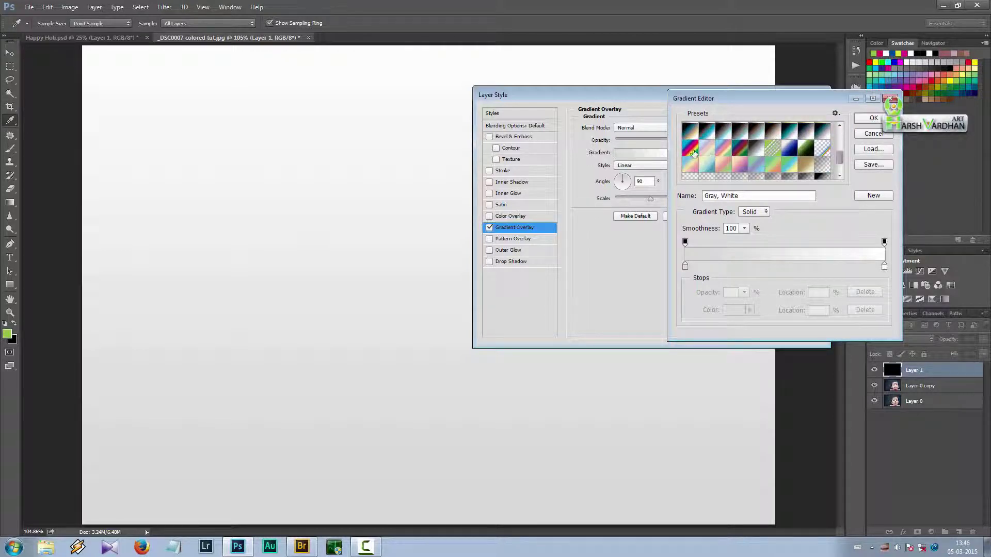
click(693, 153)
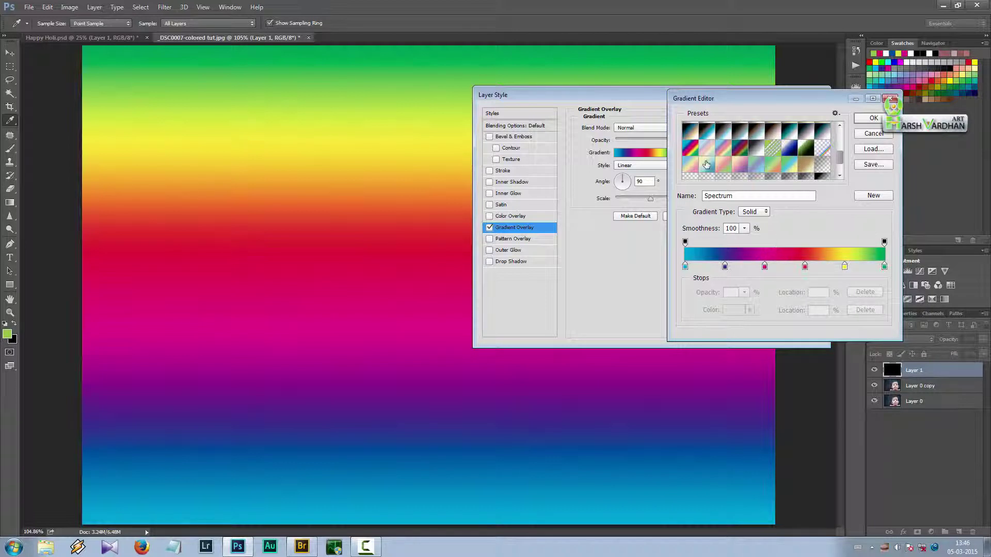
Replace the gradient presets with the Special Effects set, append the Neutral Density set, and accept the Spectrum gradient.
click(836, 114)
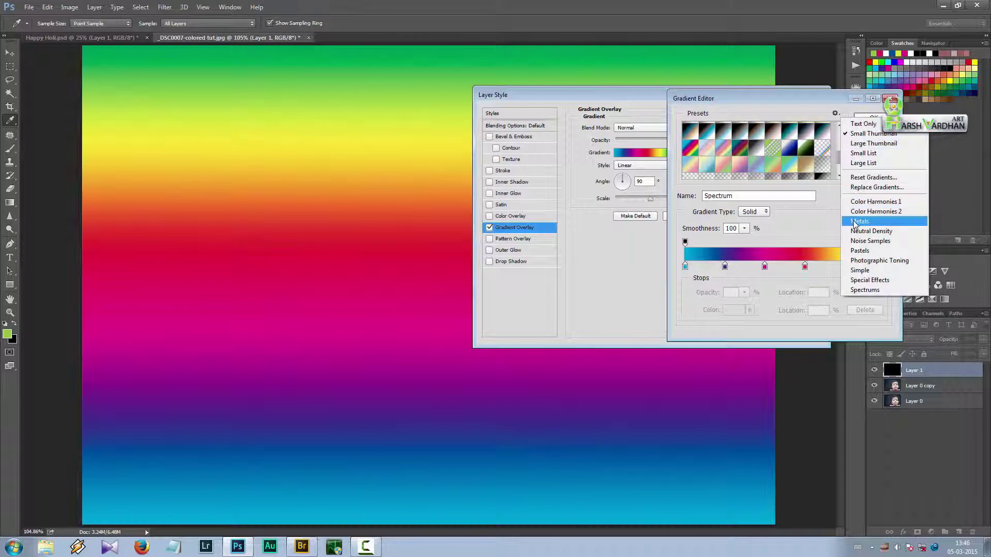
click(865, 281)
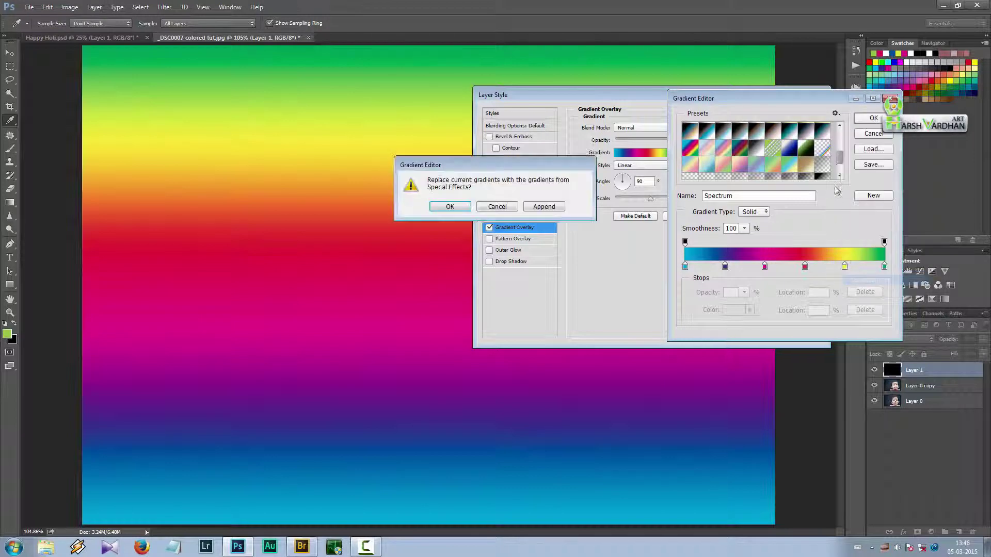
click(454, 207)
click(495, 207)
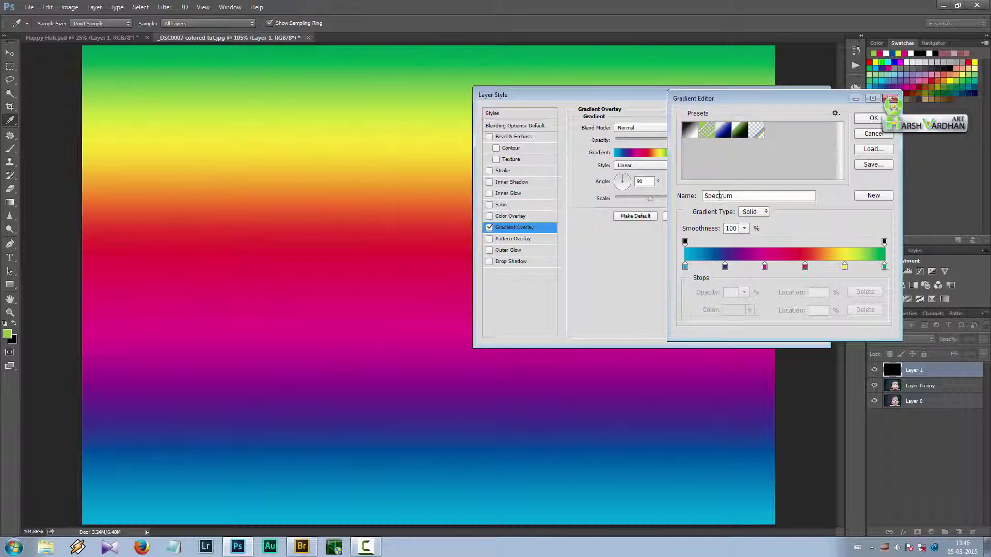
click(836, 113)
click(856, 230)
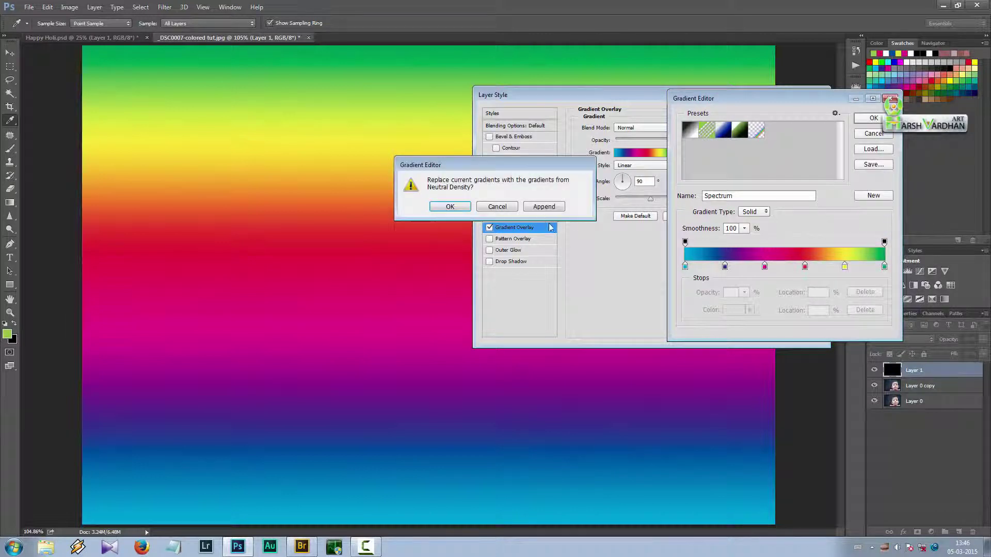
click(544, 206)
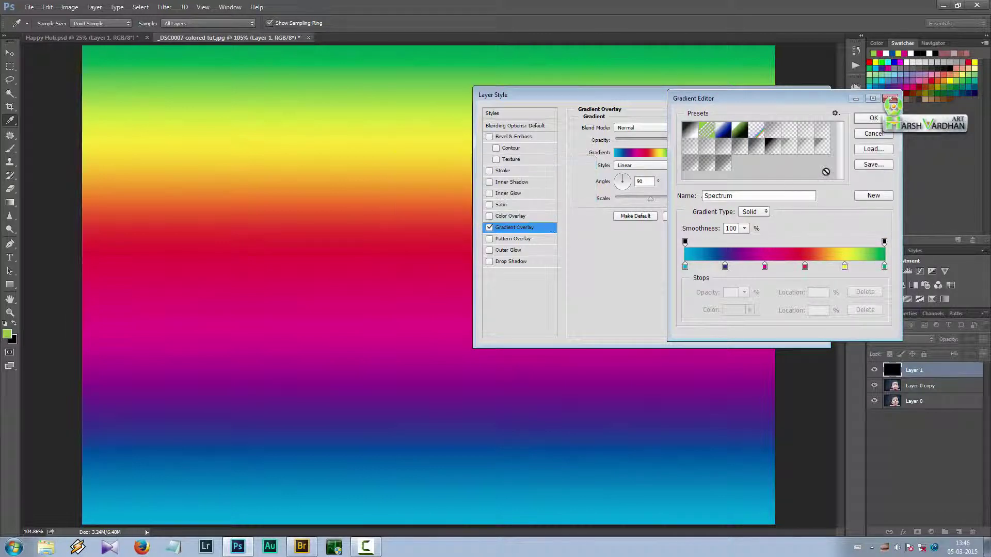
click(874, 118)
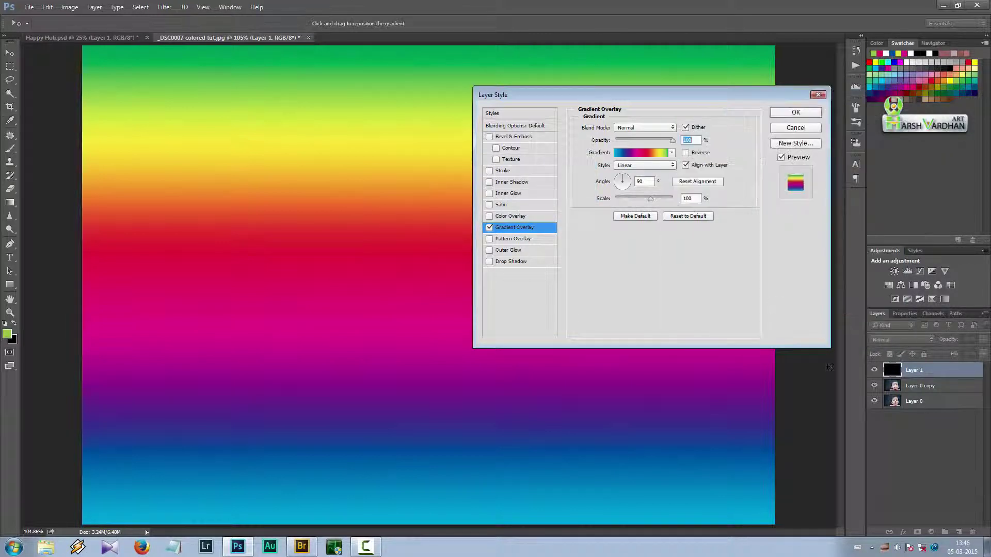
Set the gradient overlay's angle to 34° and apply the layer style.
click(629, 178)
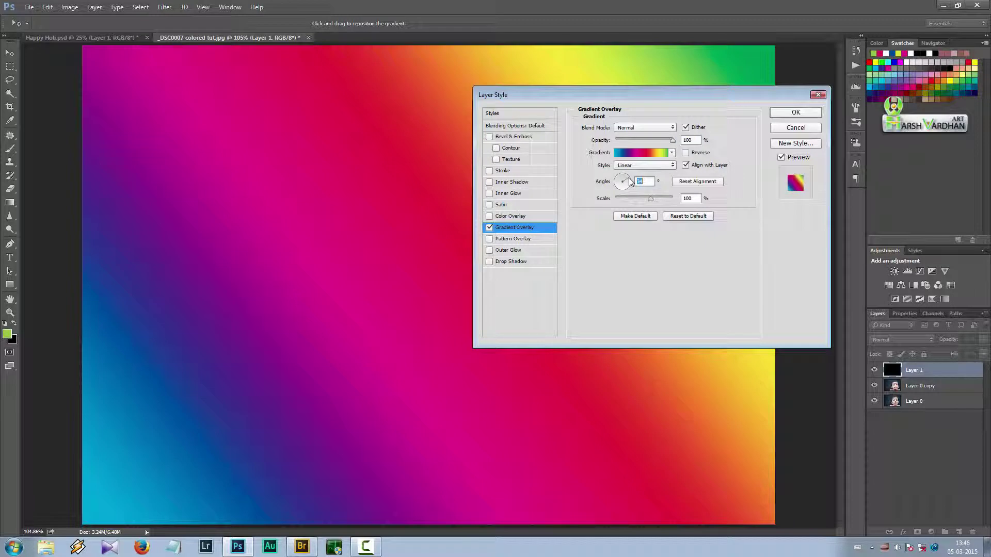
drag(516, 95, 669, 99)
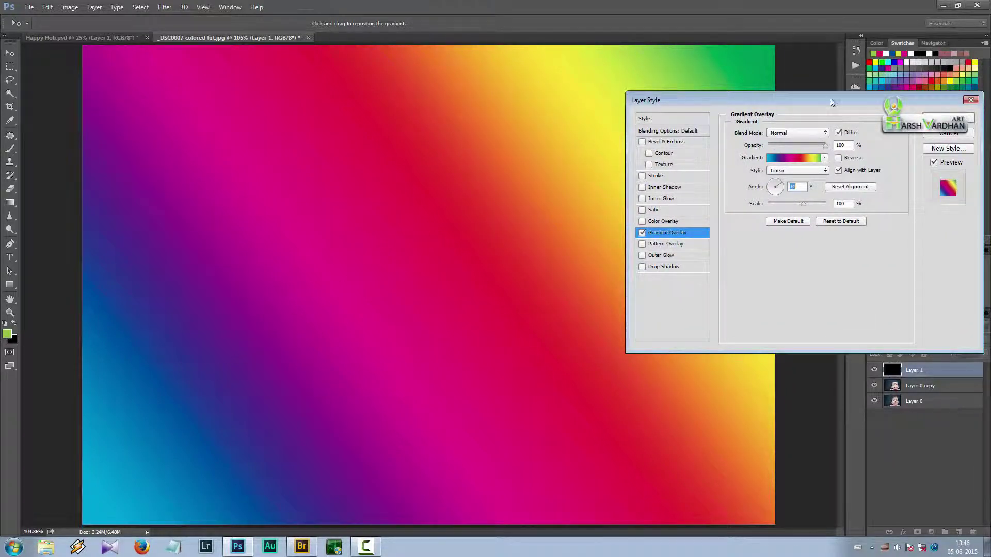
drag(831, 100, 637, 95)
click(755, 116)
Add a layer mask to the gradient layer and ready the Brush tool with the default white and black colors.
key(b)
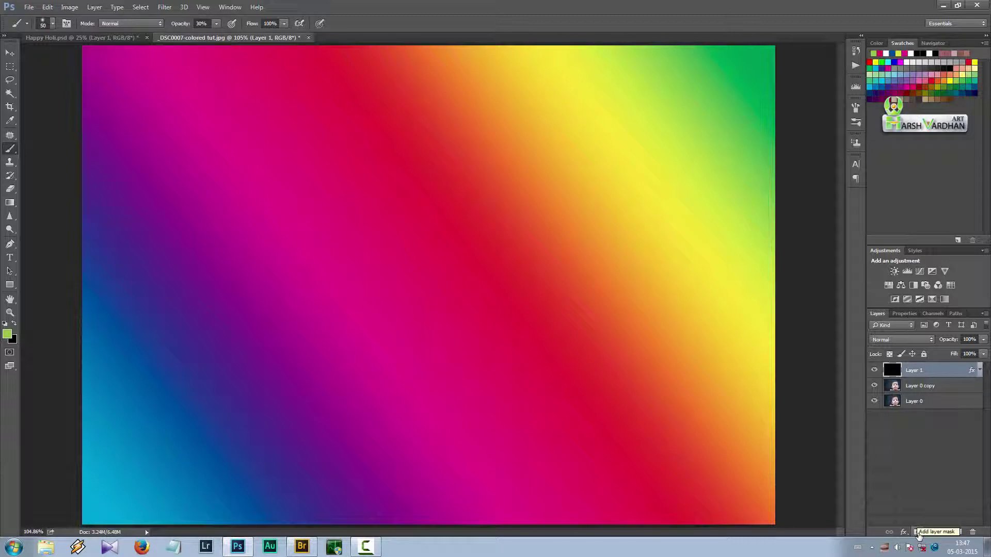
click(918, 533)
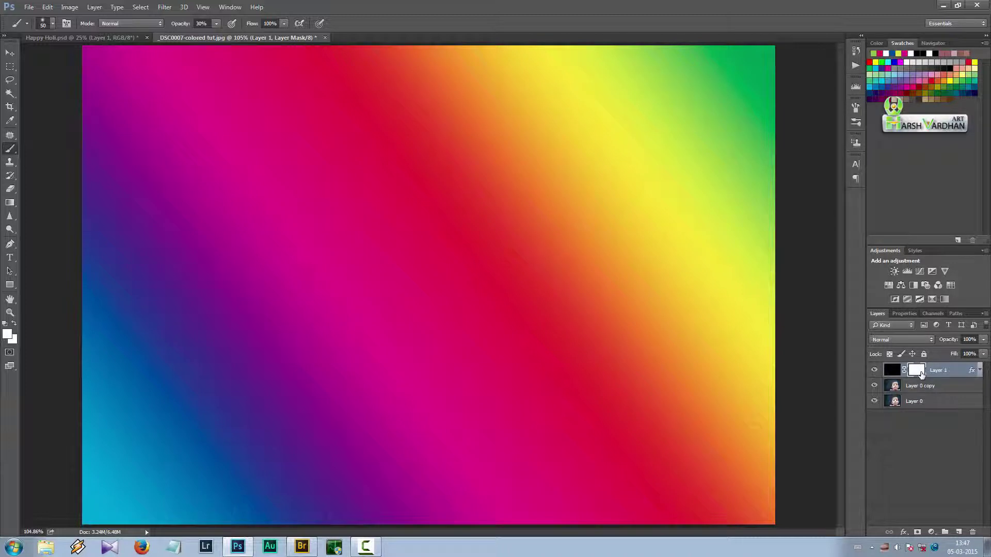
key(d)
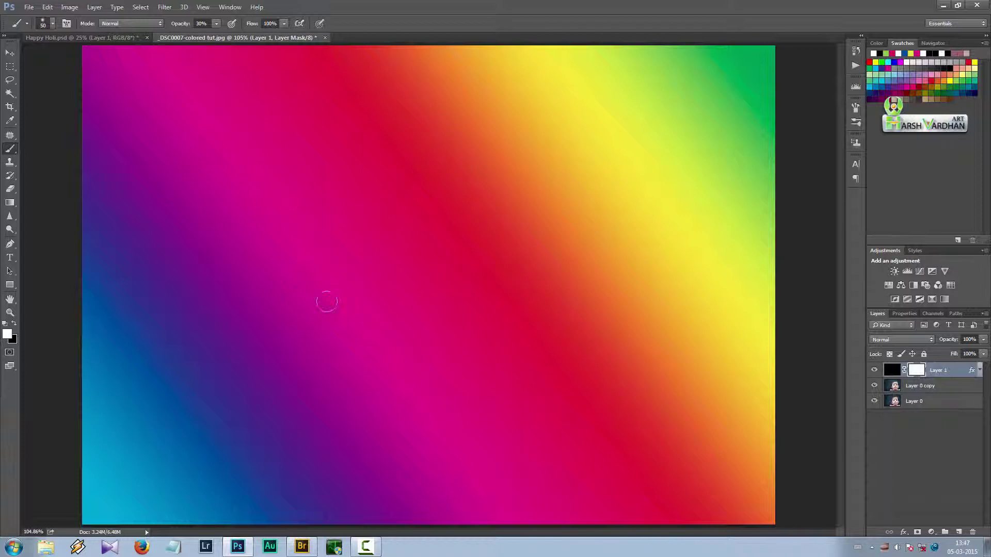
Ready the Gradient tool with a black-to-white gradient, cancelling the gradient editor without changing its settings.
key(g)
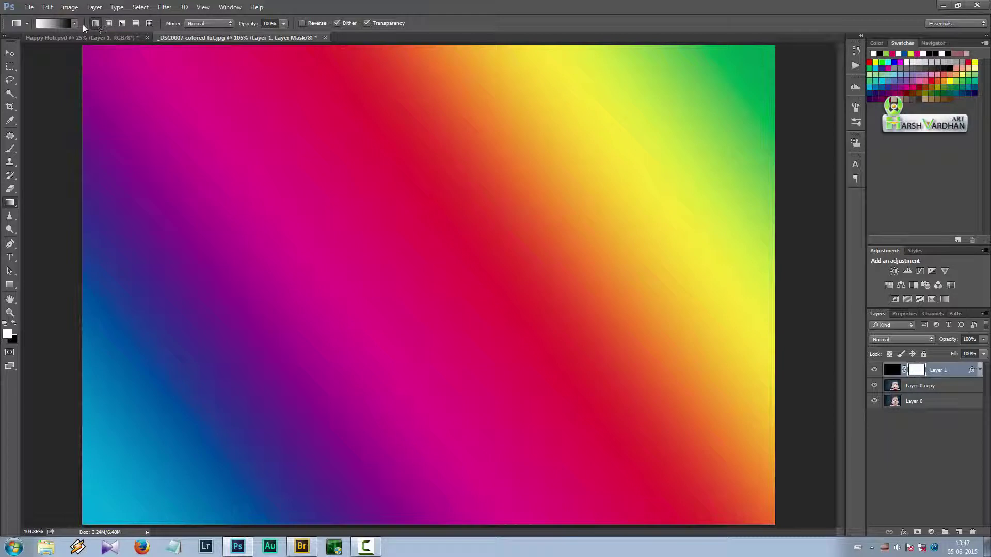
click(60, 24)
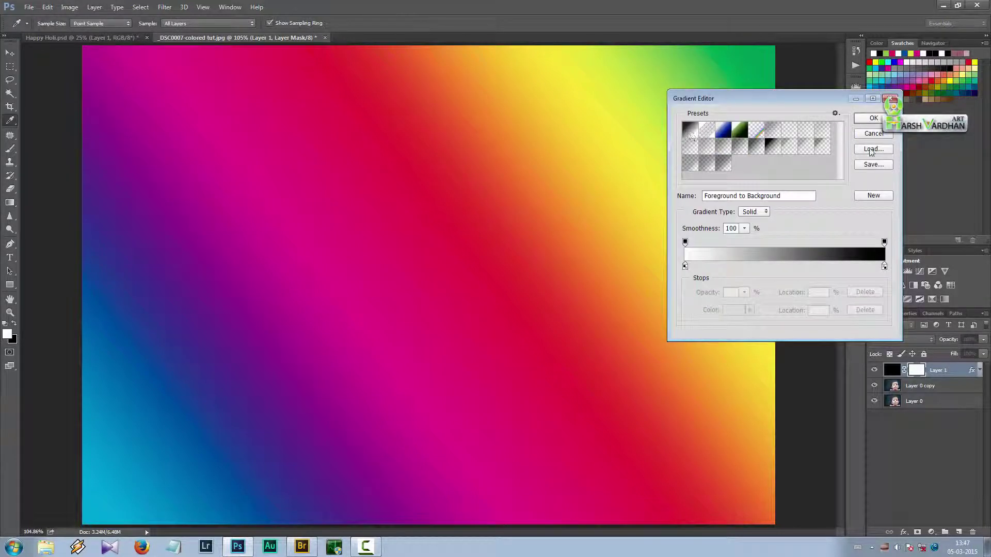
click(885, 135)
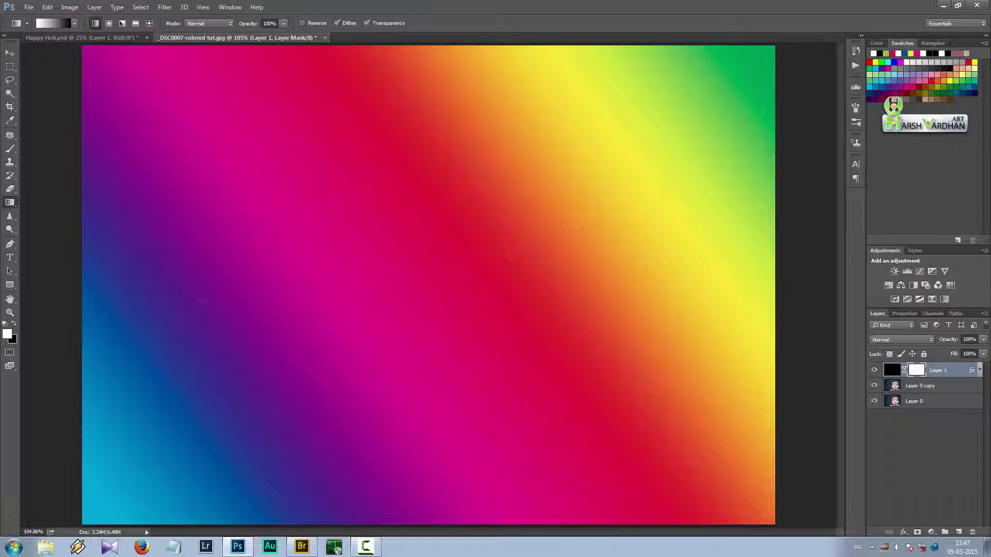
key(x)
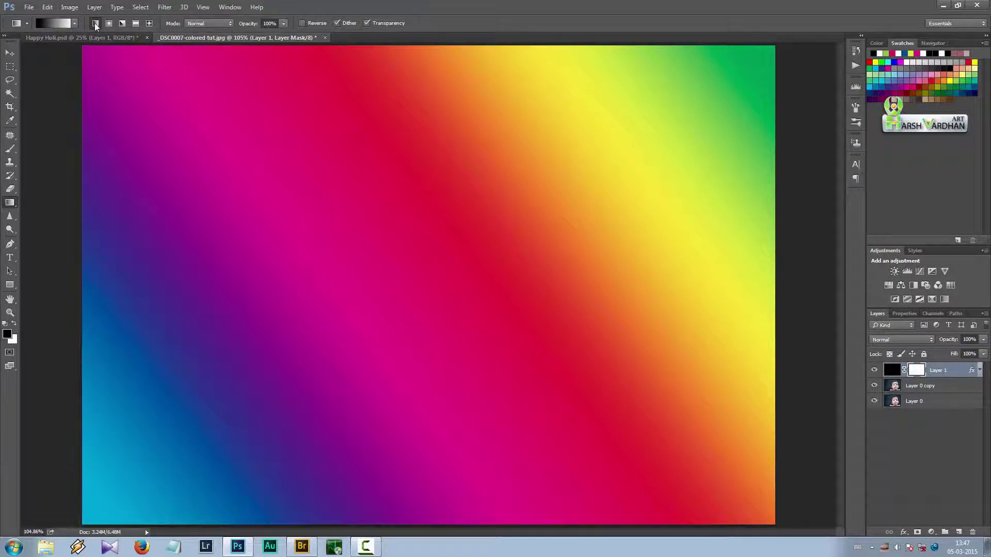
Try a linear black-to-white gradient on the layer mask from mid-image past the right edge, and undo it.
drag(440, 287, 816, 286)
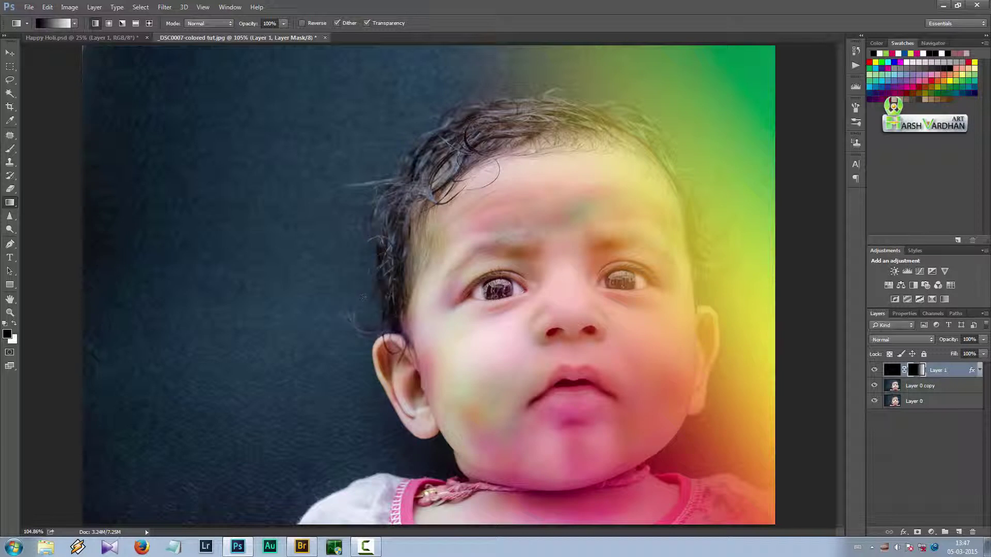
key(ctrl+z)
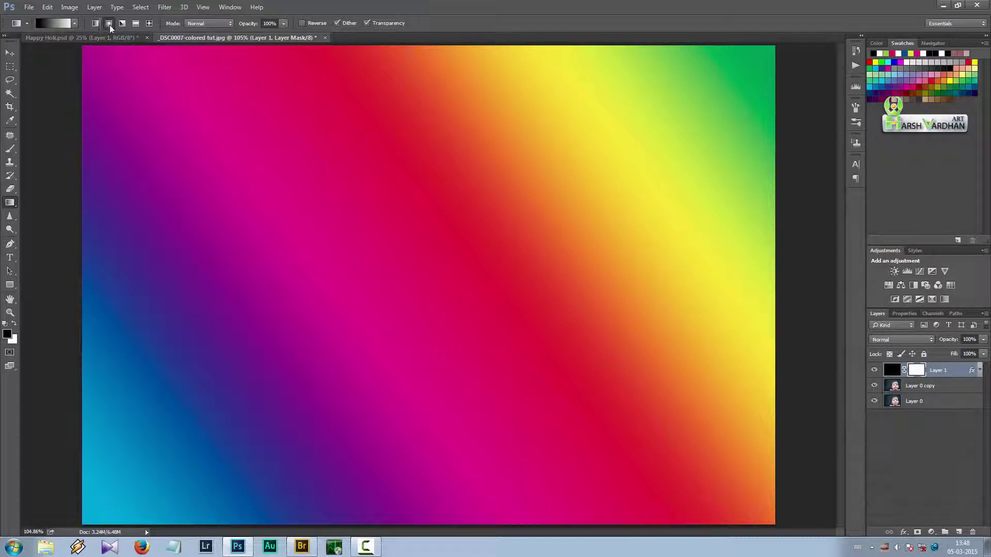
Reveal the face with a radial gradient on the layer mask, lowering layer opacity while placing it, and restore the opacity to 100%.
click(983, 339)
drag(982, 353, 974, 354)
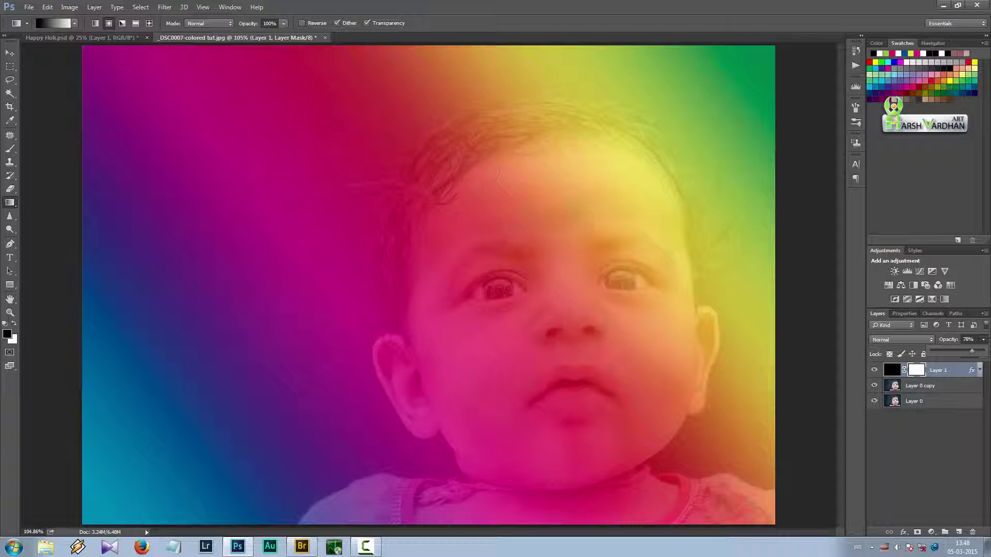
click(565, 329)
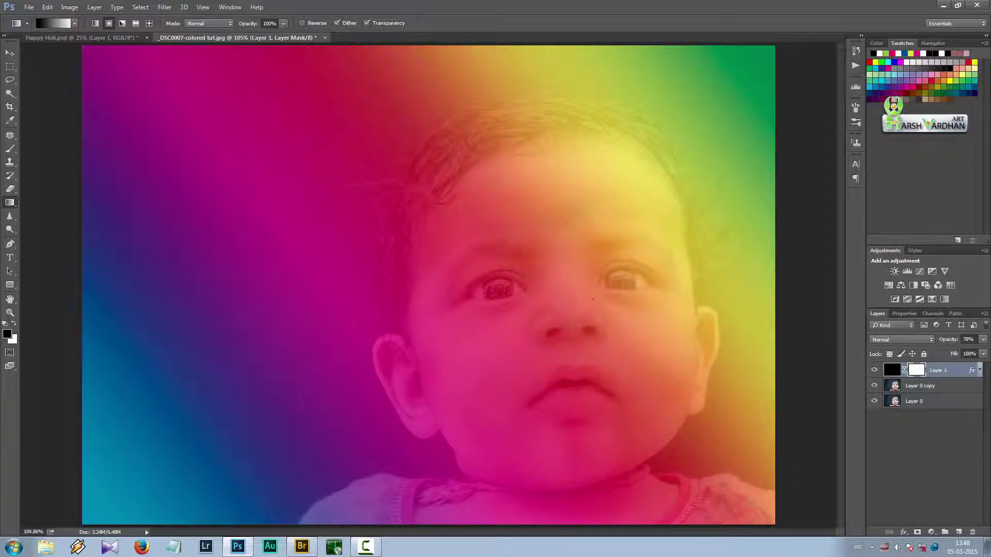
drag(682, 143, 618, 243)
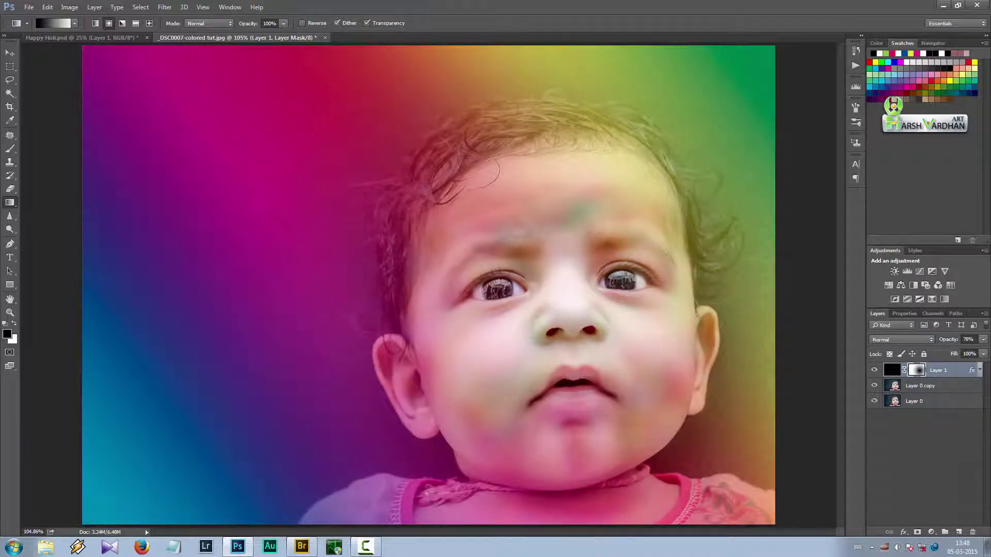
click(984, 339)
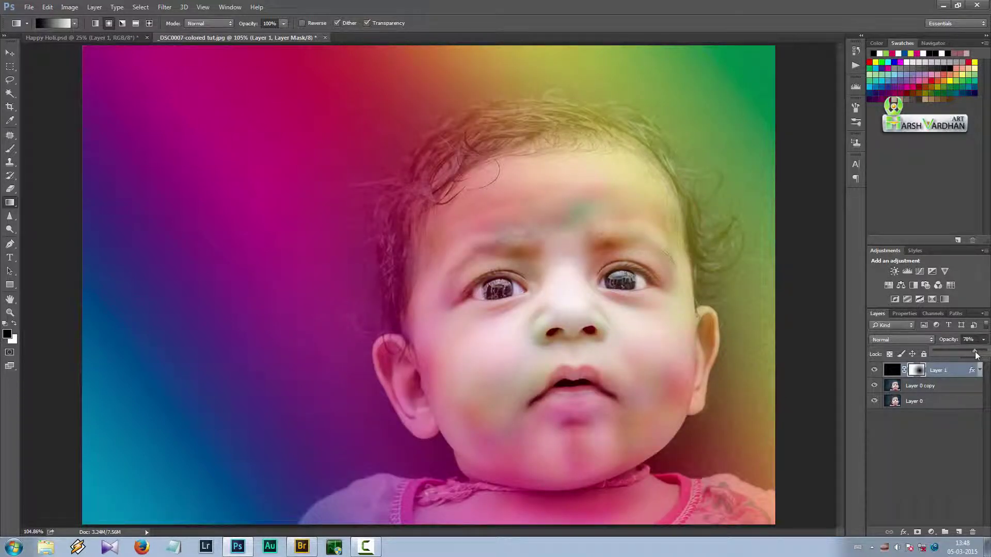
drag(977, 356, 986, 355)
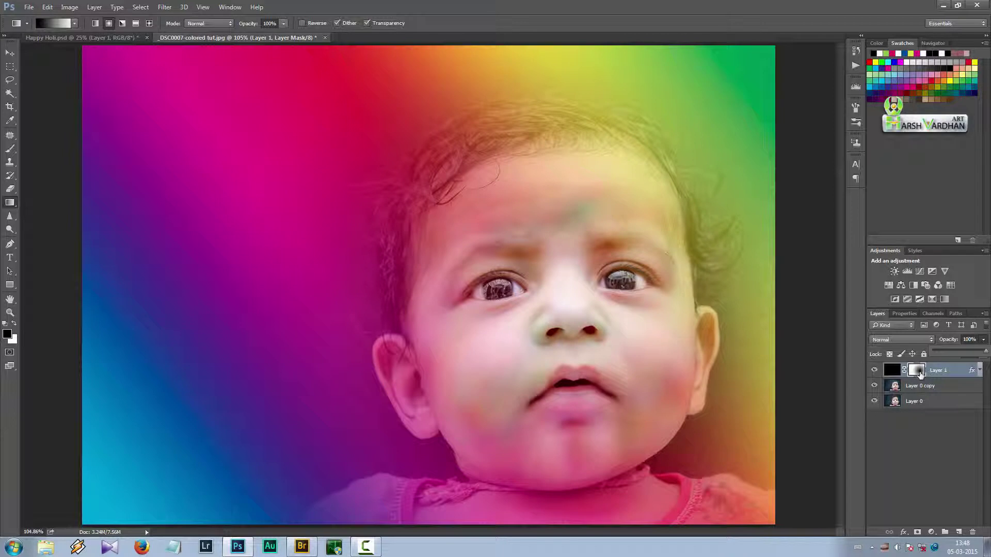
Paint white on the layer mask along the image's right edge with a soft 250 px brush to restore the color there.
click(10, 148)
click(53, 24)
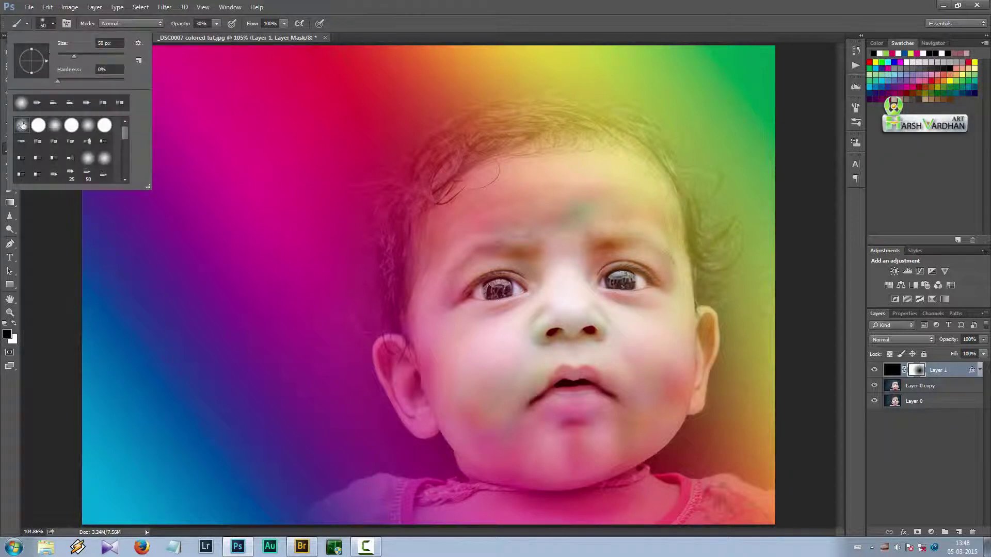
click(433, 7)
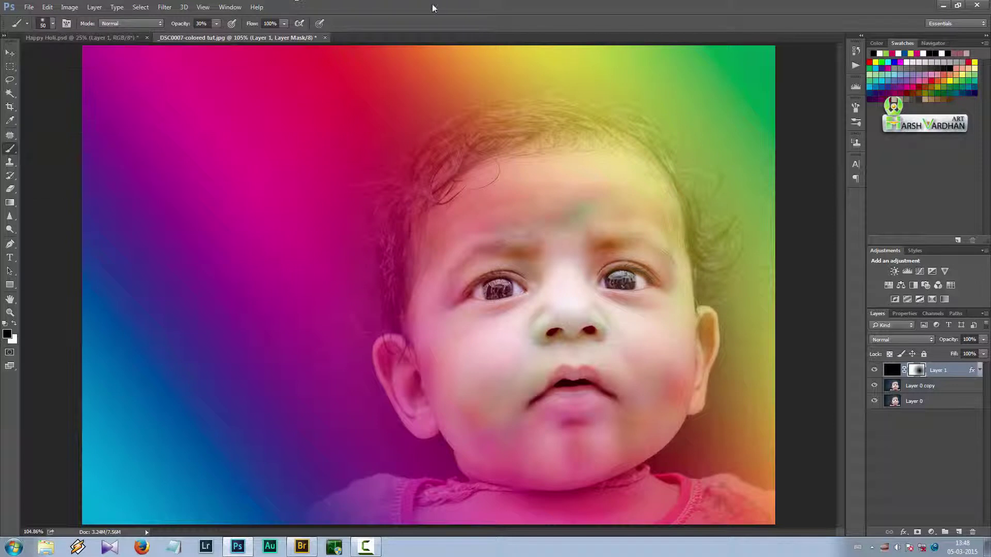
key(bracketright)
key(bracketright)
key(bracketright)
key(bracketright)
key(bracketright)
key(bracketright)
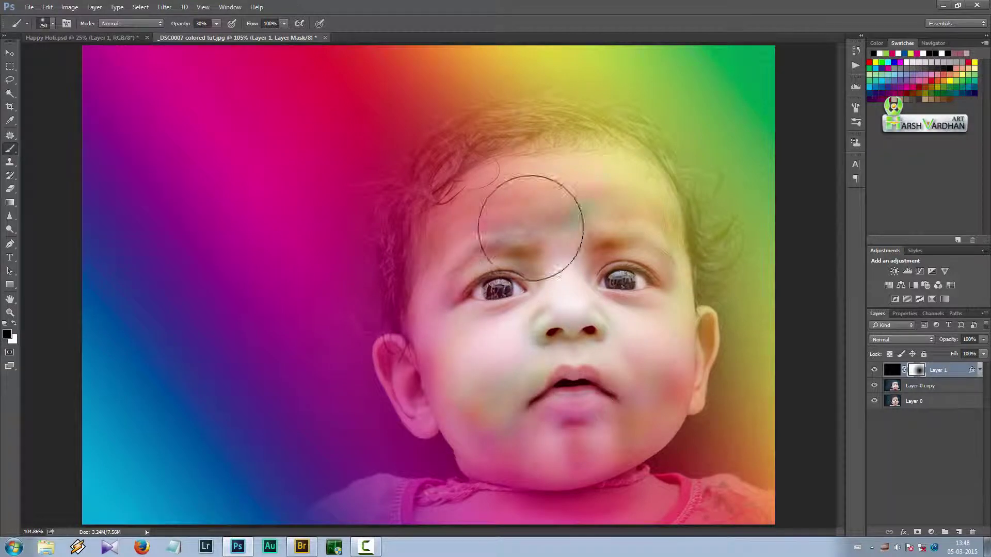
key(x)
mouse_move(769, 358)
mouse_down()
mouse_move(752, 217)
mouse_move(768, 358)
mouse_move(775, 222)
mouse_move(777, 346)
mouse_move(759, 317)
mouse_up()
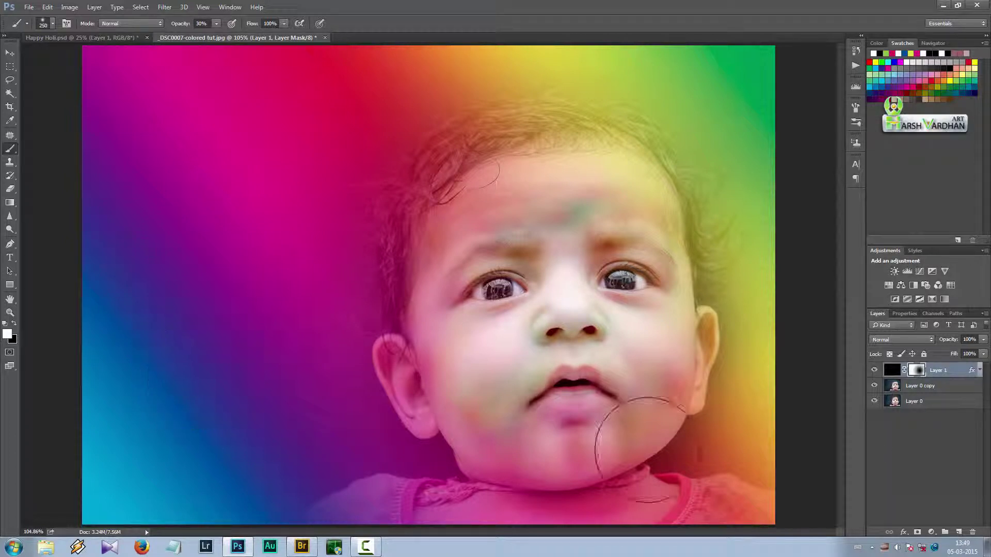
Add a new layer and choose the 74 px scattered maple-leaf brush preset, with light green as the foreground color.
click(959, 532)
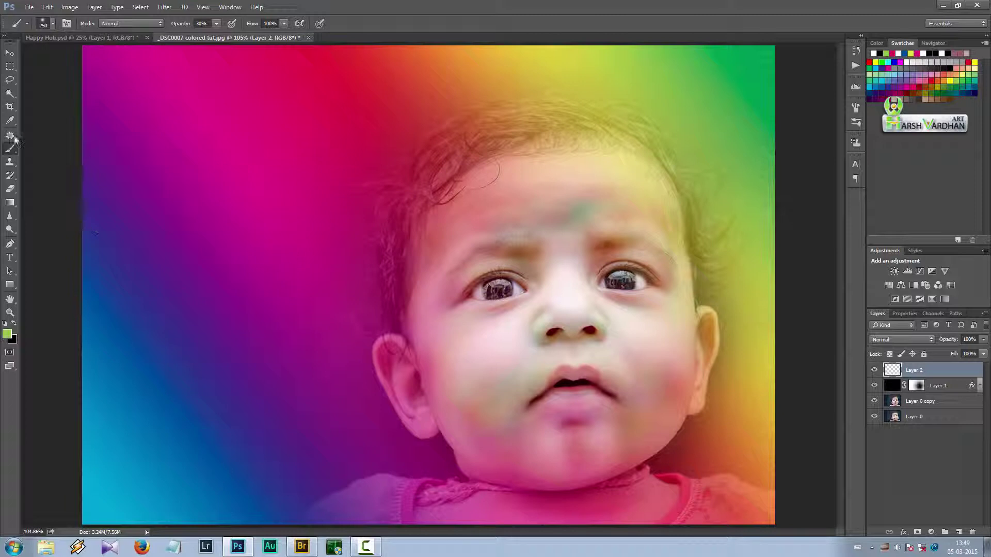
click(856, 122)
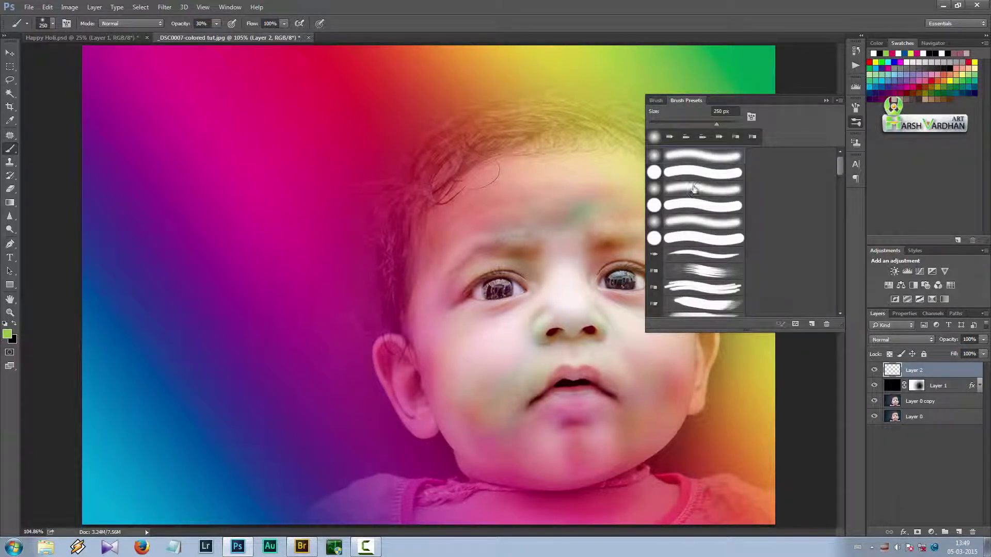
click(230, 7)
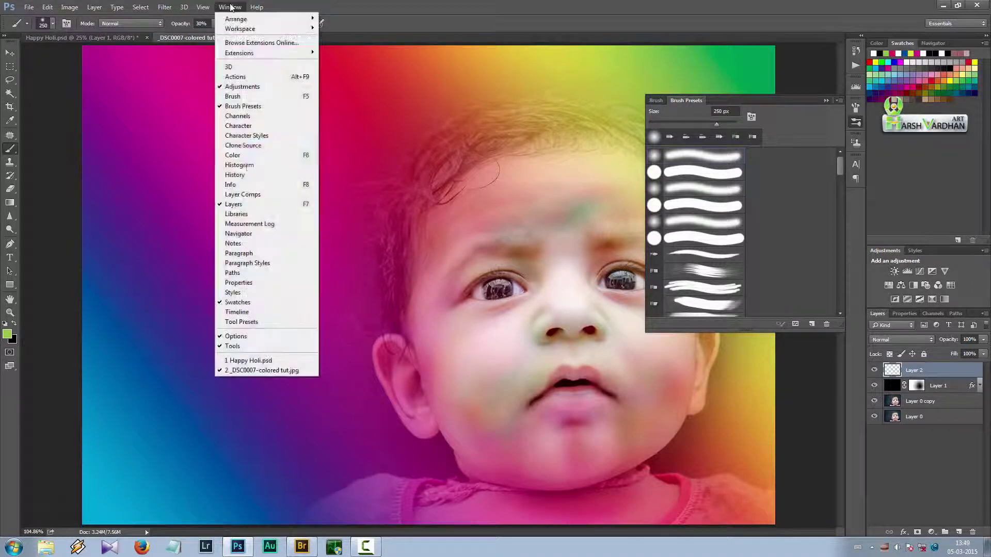
click(228, 107)
drag(839, 161, 842, 274)
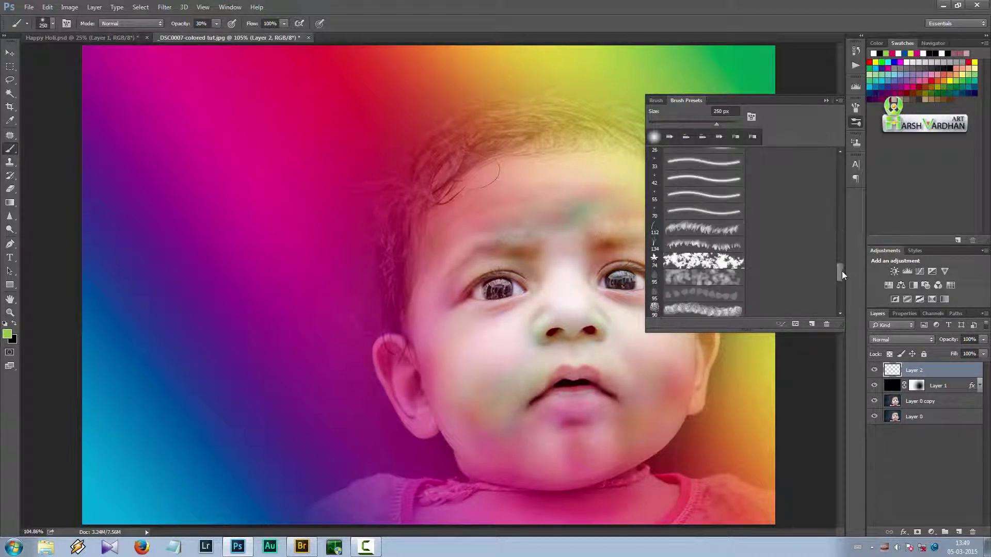
click(714, 263)
scroll(715, 261, up, 10)
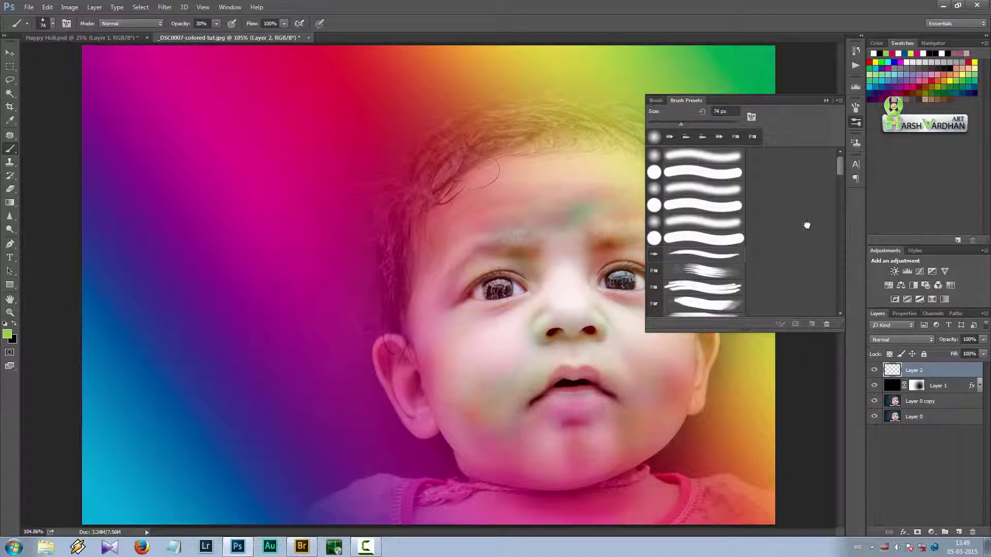
drag(842, 169, 829, 277)
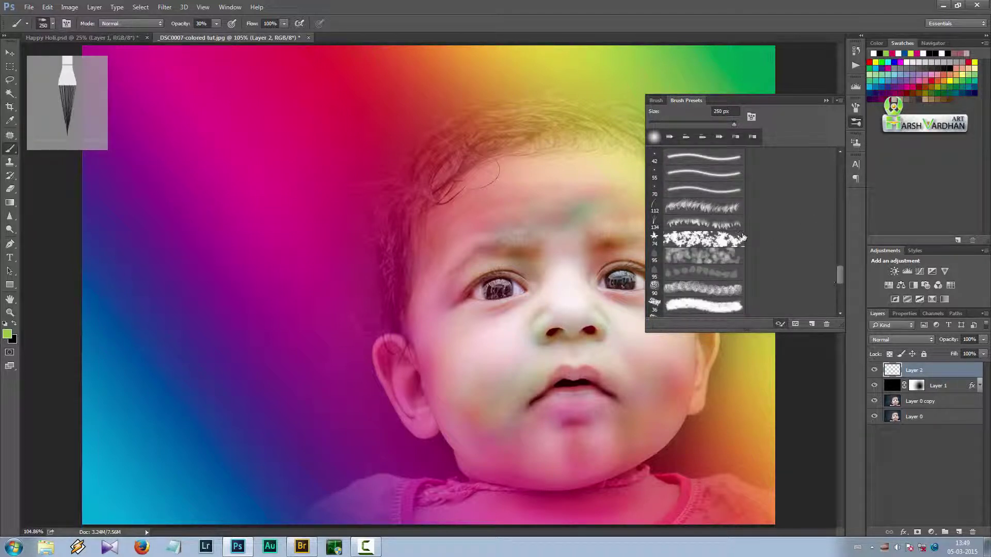
click(700, 240)
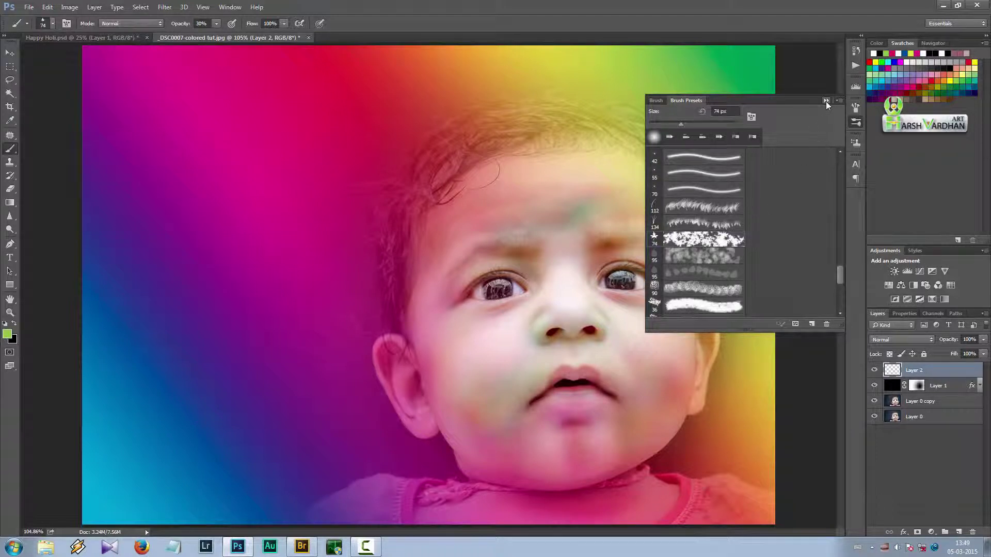
click(825, 101)
Set the new layer's blend mode to Overlay and the brush opacity to 100%.
click(891, 340)
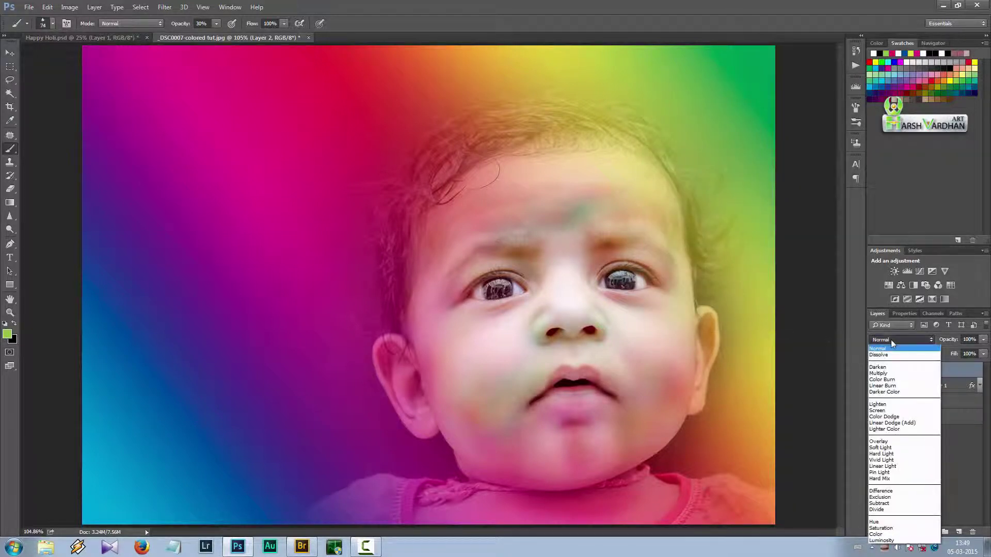
click(882, 442)
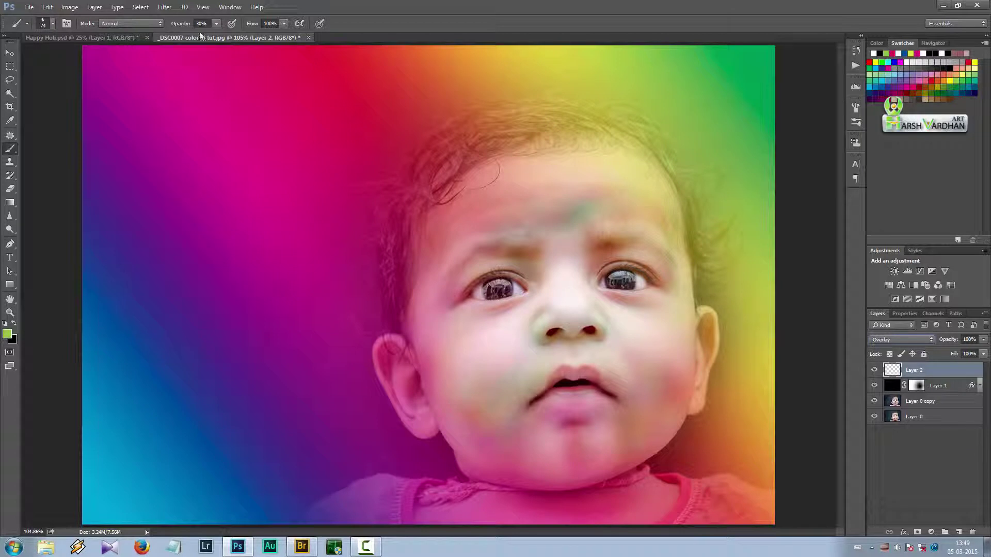
click(216, 24)
drag(216, 35, 280, 38)
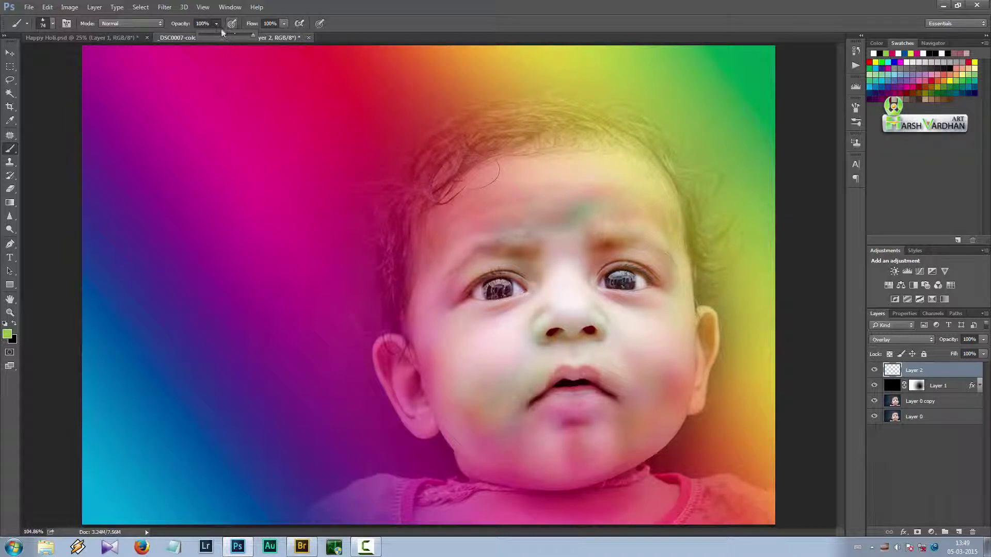
click(286, 190)
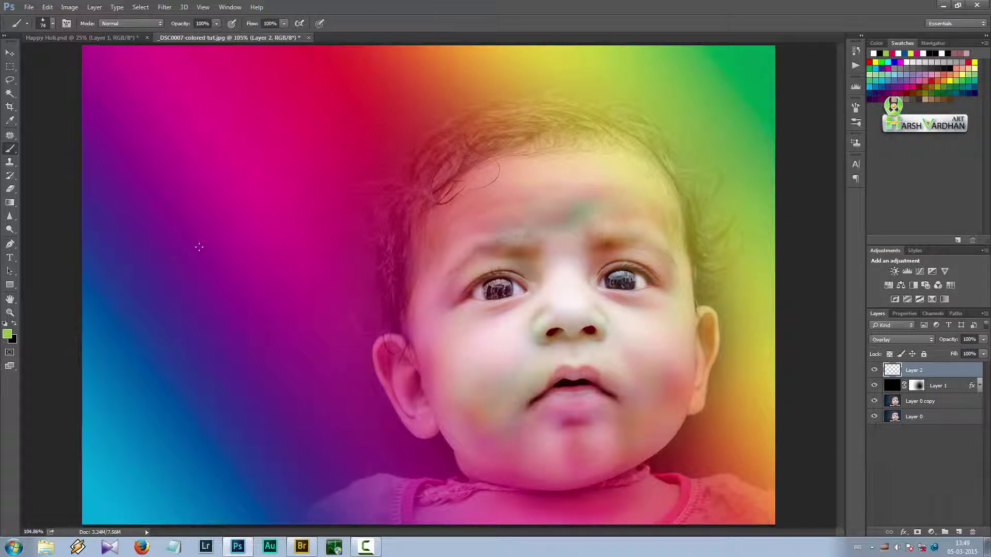
Try painting leaves over the upper-left background with the brush enlarged to 3100 px, and undo the stroke.
key(bracketright)
key(bracketright)
key(bracketright)
key(bracketright)
key(bracketright)
key(bracketright)
key(bracketright)
drag(277, 61, 192, 192)
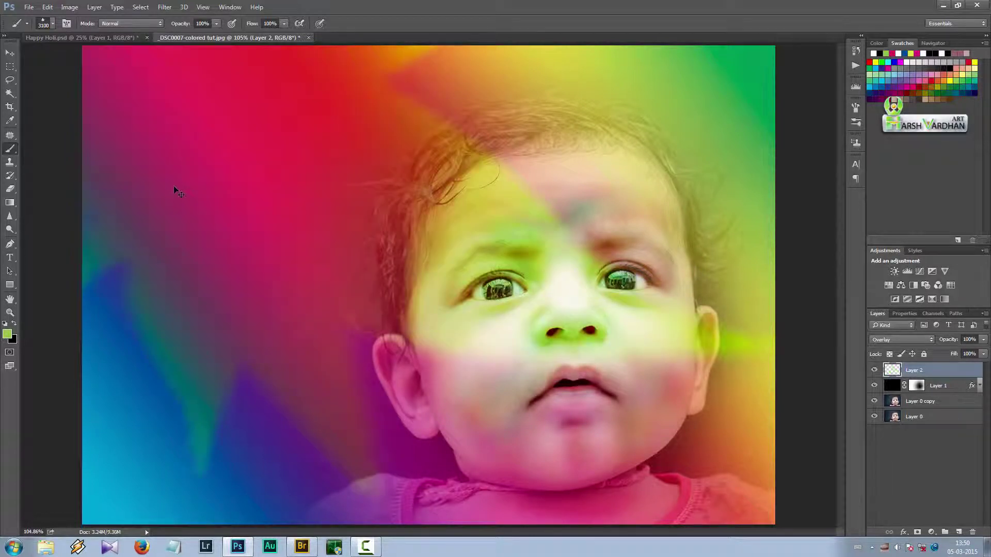
key(ctrl+z)
Scatter green maple leaves down the left background with a 175 px brush, and over the lower-left and upper-right corners at 90 px.
key(bracketleft)
key(bracketleft)
key(bracketleft)
key(bracketleft)
key(bracketleft)
key(bracketleft)
key(bracketleft)
key(bracketleft)
key(bracketleft)
key(bracketleft)
key(bracketleft)
key(bracketleft)
key(bracketleft)
key(bracketleft)
key(bracketleft)
key(bracketleft)
key(bracketleft)
key(bracketleft)
key(bracketleft)
key(bracketleft)
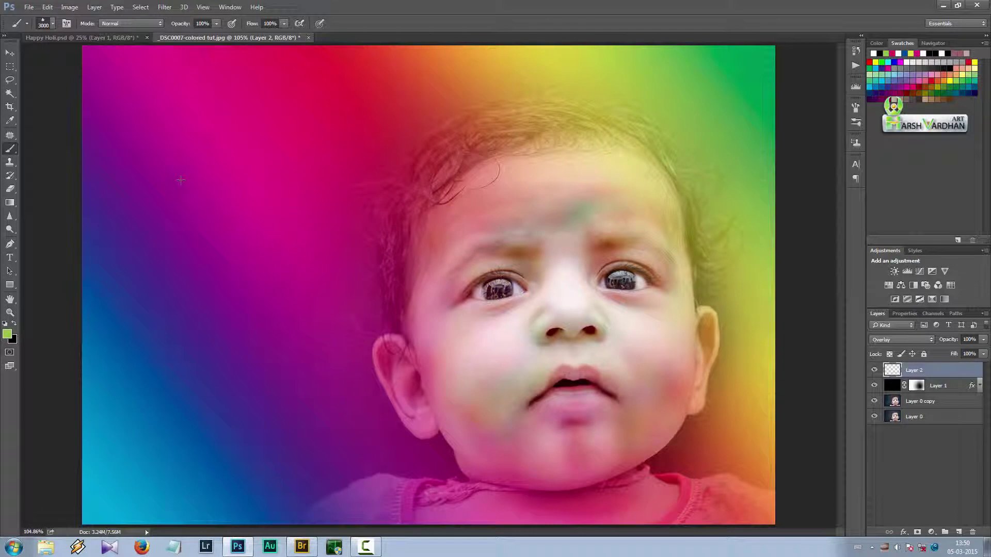
key(bracketleft)
key(bracketleft)
key(bracketleft)
key(bracketleft)
key(bracketleft)
key(bracketleft)
key(bracketleft)
key(bracketleft)
key(bracketleft)
key(bracketleft)
key(bracketleft)
key(bracketleft)
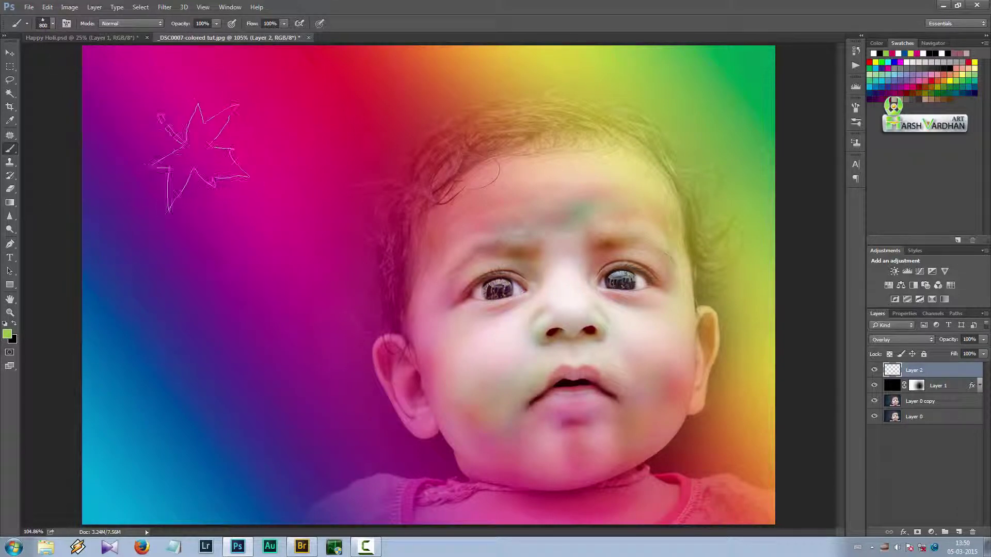
key(bracketleft)
key(bracketleft)
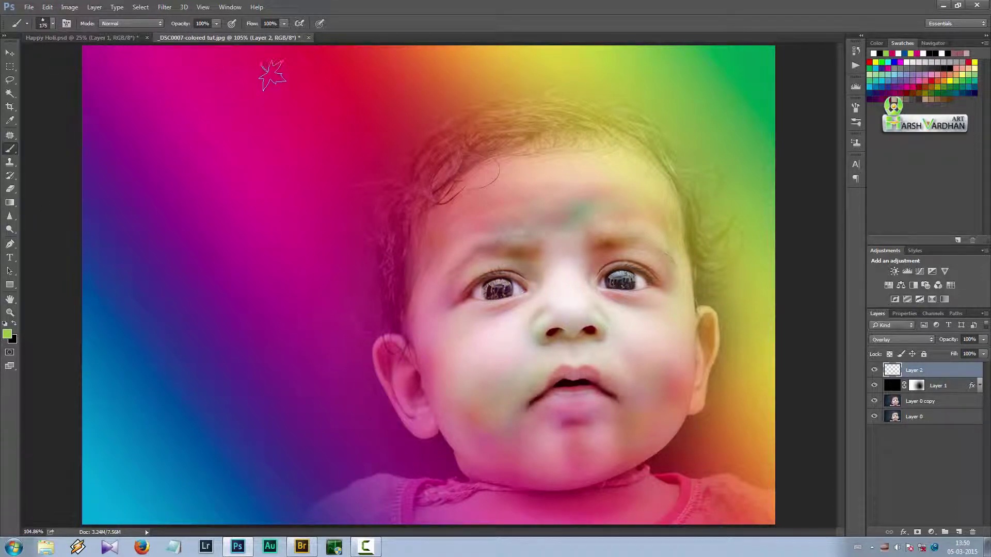
mouse_move(294, 74)
mouse_down()
mouse_move(157, 140)
mouse_move(90, 268)
mouse_move(103, 292)
mouse_up()
key(bracketleft)
key(bracketleft)
key(bracketleft)
key(bracketleft)
drag(77, 433, 104, 464)
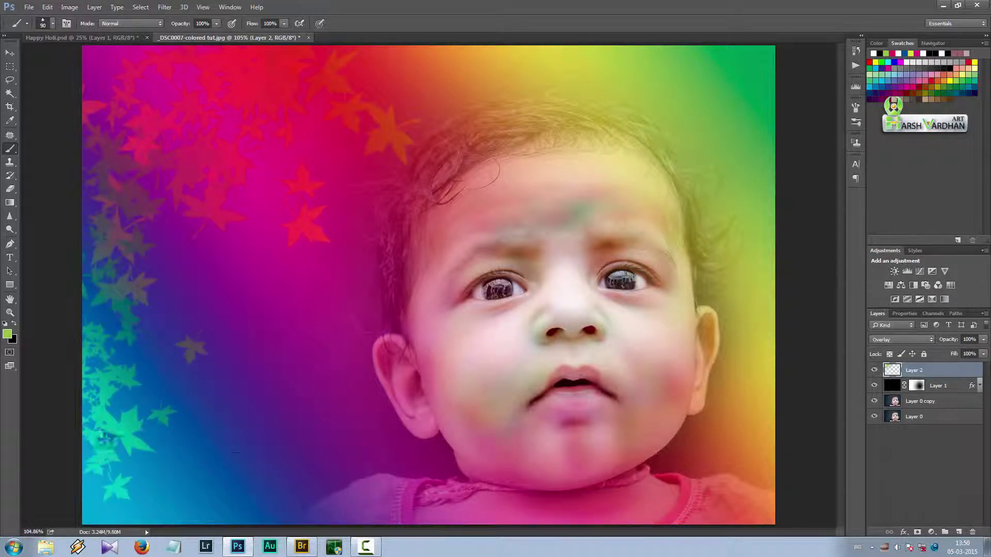
mouse_move(699, 67)
mouse_down()
mouse_move(771, 138)
mouse_move(801, 204)
mouse_up()
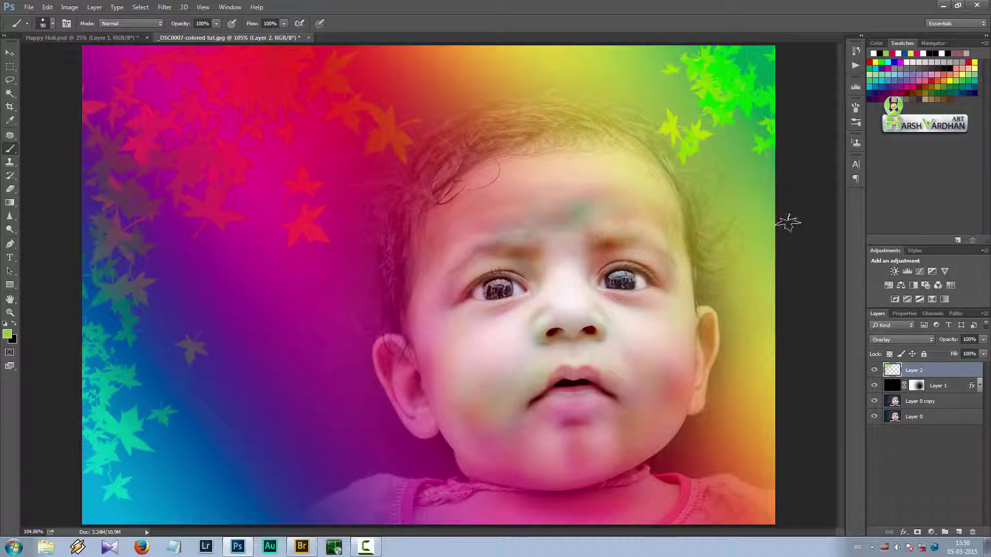
Scatter 90 px leaves above the baby's head and in the image's lower-right corner.
drag(579, 58, 556, 73)
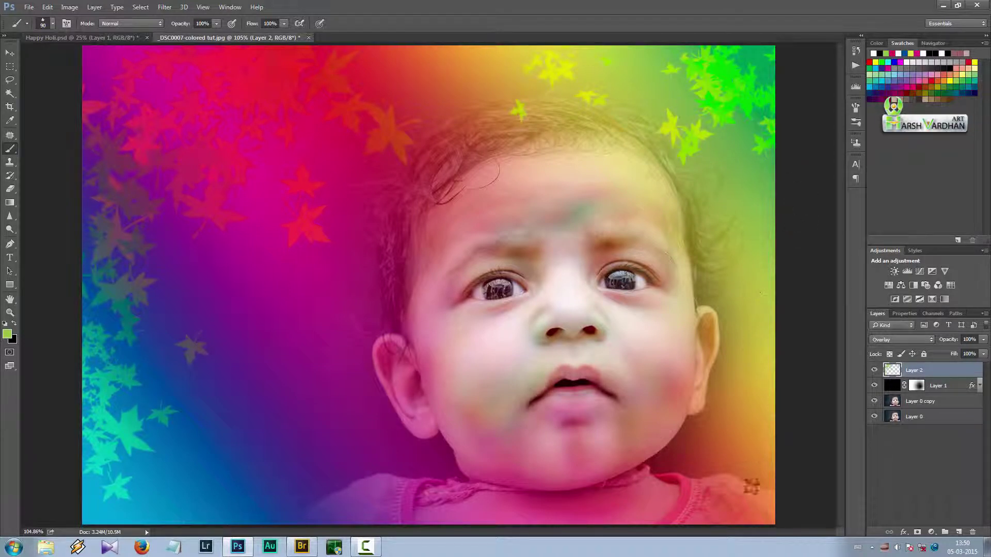
drag(758, 472, 730, 517)
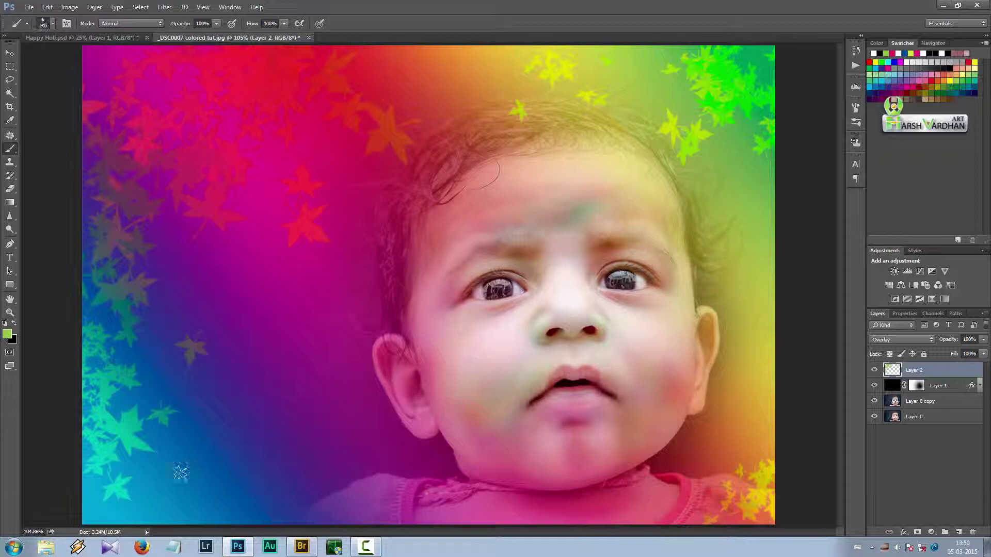
Try a larger leaf stamp on the purple background beside the face, and undo it along with the latest leaf strokes.
key(bracketright)
key(bracketright)
key(bracketright)
key(bracketright)
key(bracketright)
click(289, 362)
key(bracketright)
key(bracketright)
key(ctrl+z)
key(ctrl+alt+z)
key(ctrl+alt+z)
key(ctrl+alt+z)
key(ctrl+alt+z)
key(ctrl+alt+z)
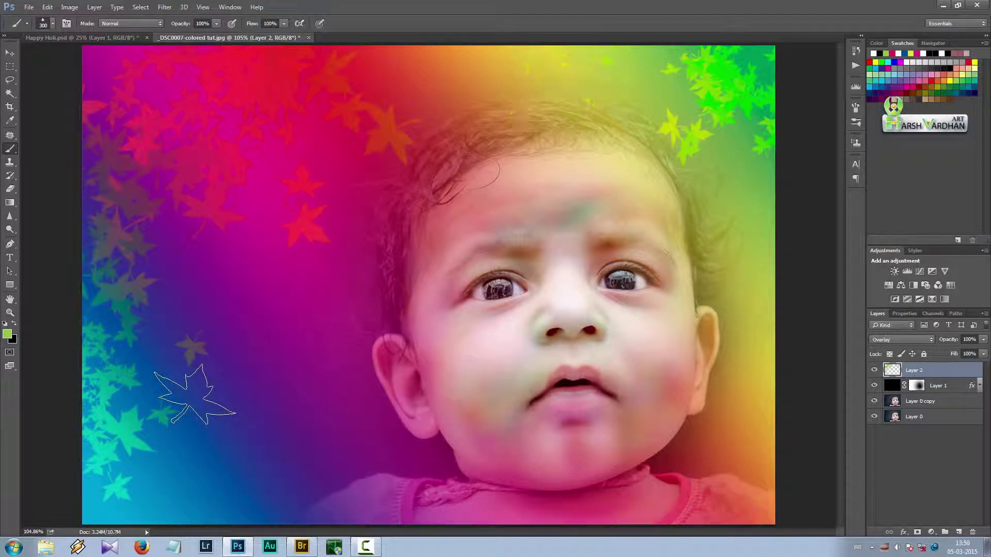
Undo the remaining green leaf strokes on Layer 2 and set the foreground color to white.
key(ctrl+alt+z)
key(ctrl+alt+z)
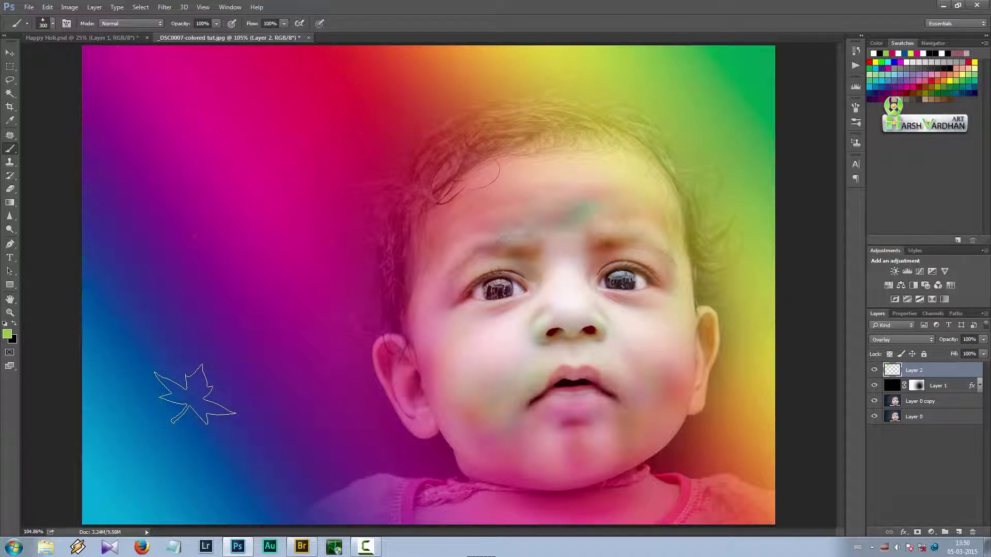
click(7, 335)
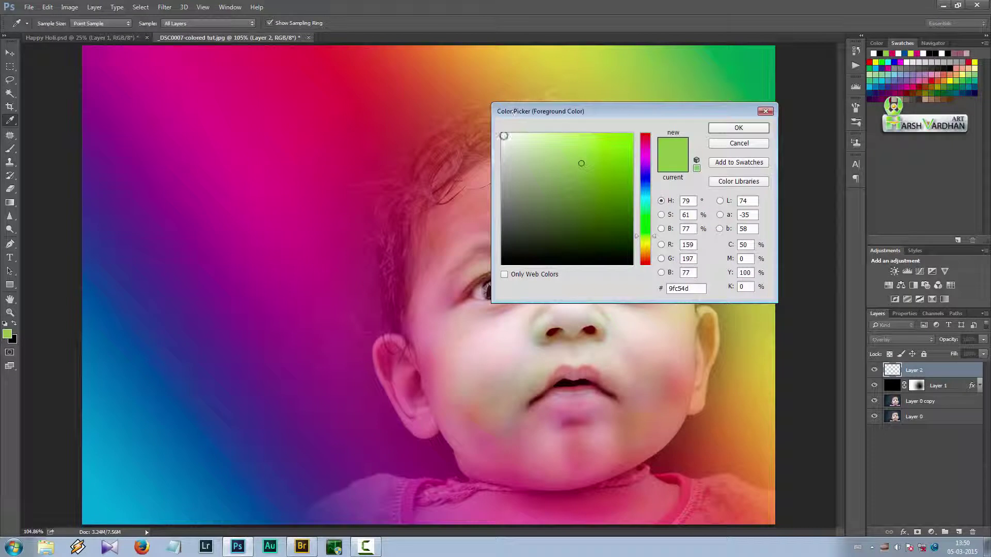
click(501, 135)
click(739, 127)
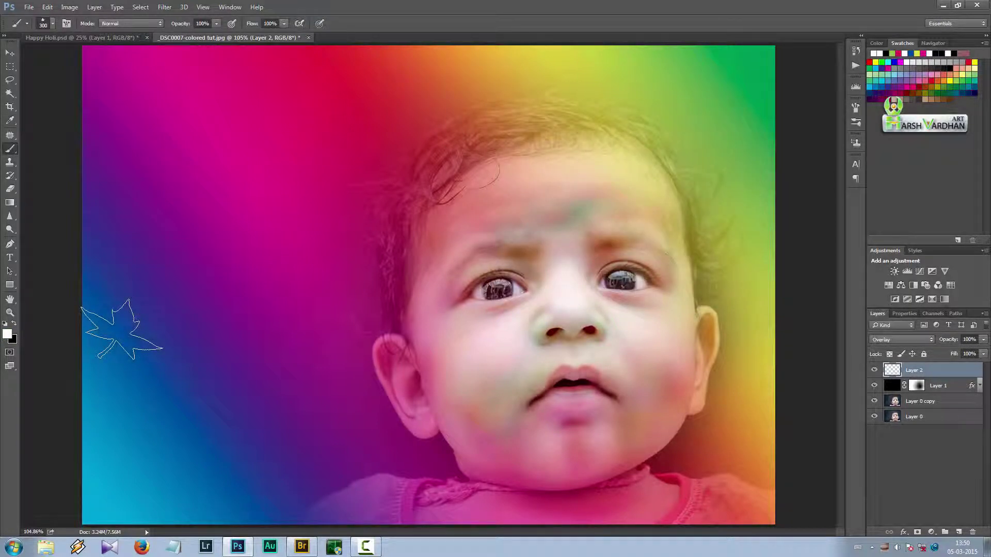
key(x)
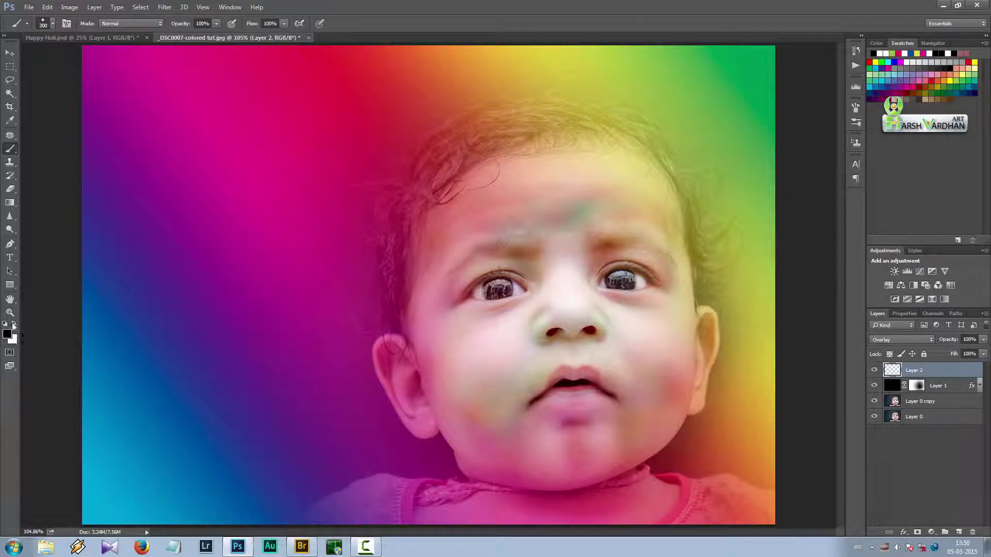
click(13, 325)
Scatter white maple leaves with a 150 px brush down the left background, along the upper edge and over the upper-right corner.
key(bracketleft)
key(bracketleft)
key(bracketleft)
key(bracketleft)
key(bracketleft)
mouse_move(221, 60)
mouse_down()
mouse_move(185, 75)
mouse_move(118, 114)
mouse_move(124, 201)
mouse_move(90, 287)
mouse_up()
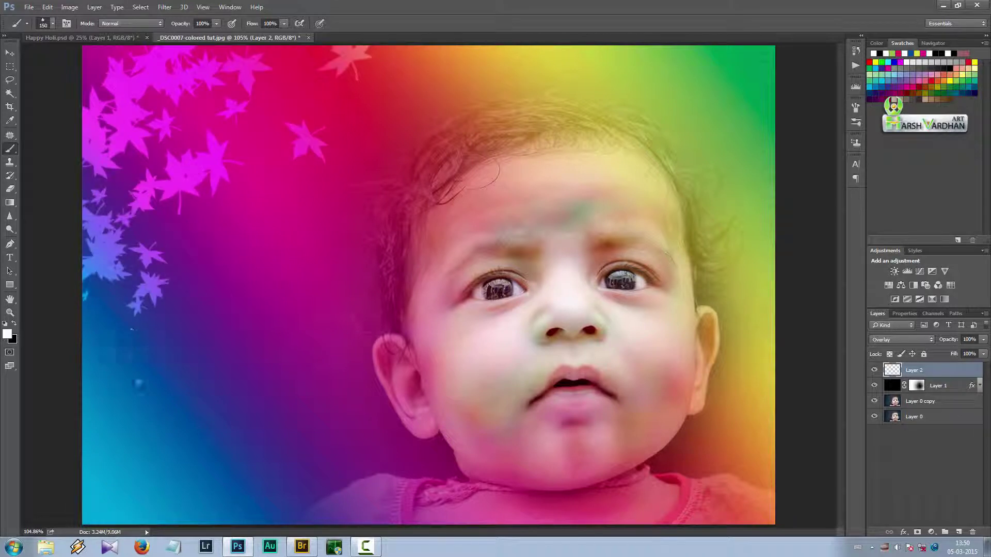
drag(98, 351, 243, 265)
mouse_move(649, 62)
mouse_down()
mouse_move(660, 62)
mouse_move(733, 175)
mouse_up()
mouse_move(453, 67)
mouse_down()
mouse_move(542, 73)
mouse_move(578, 170)
mouse_up()
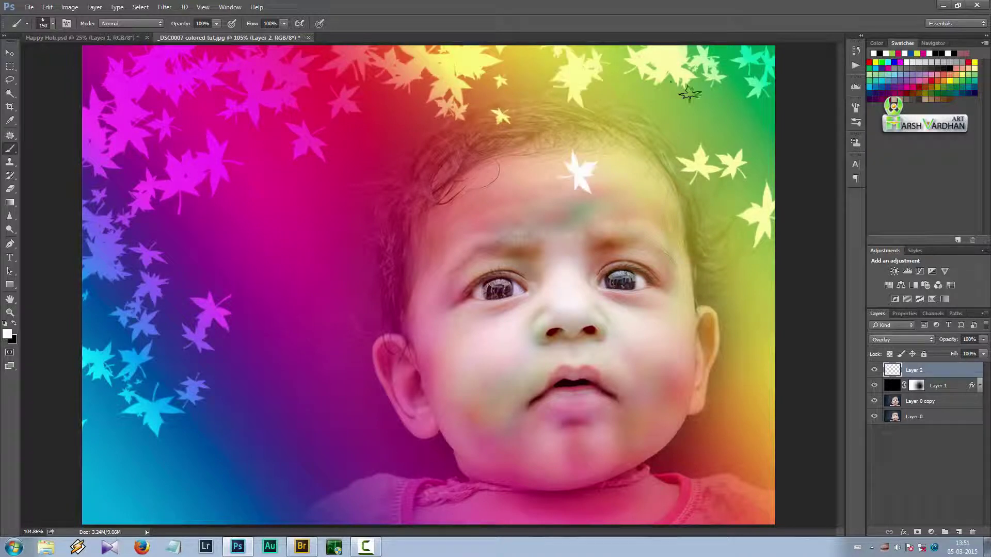
drag(746, 123, 764, 78)
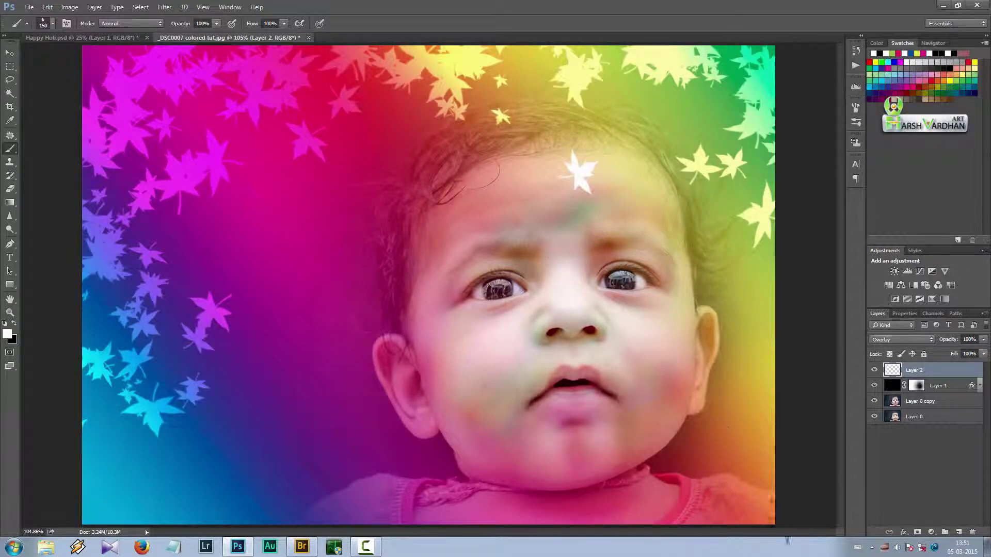
Add a layer mask to Layer 2 and paint out the leaf on the baby's forehead with a soft round black brush at 150 px.
click(918, 532)
click(53, 24)
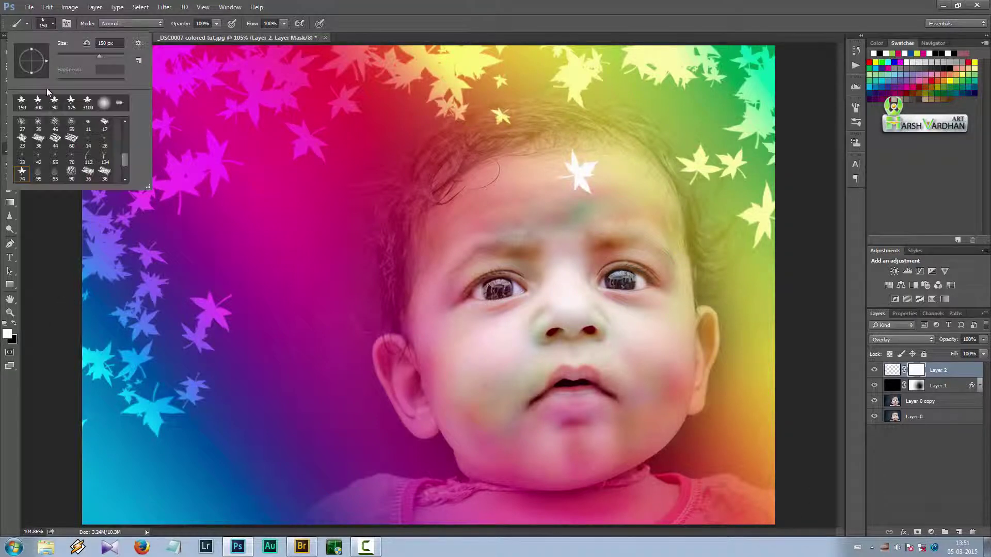
click(105, 103)
click(52, 23)
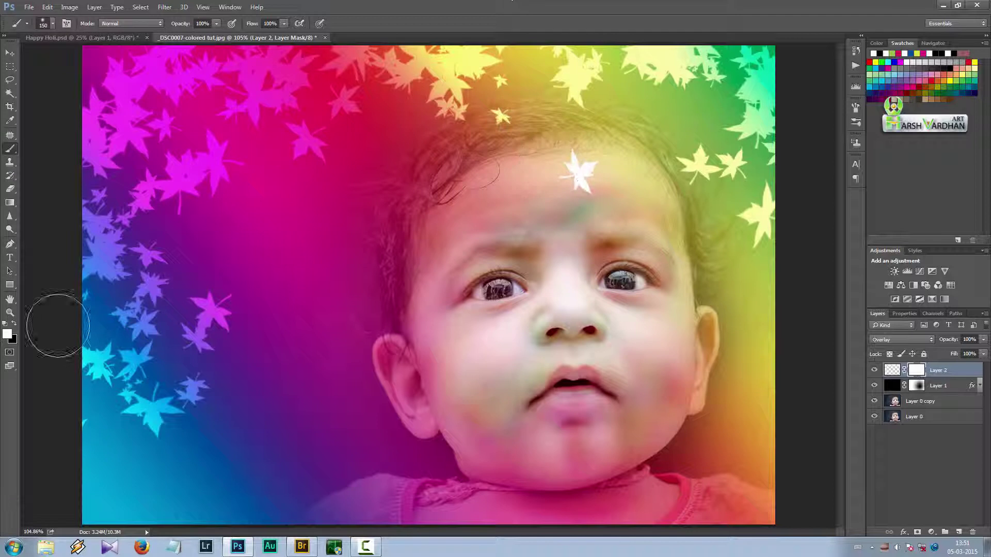
click(14, 324)
mouse_move(618, 208)
mouse_down()
mouse_move(585, 182)
mouse_move(538, 182)
mouse_move(575, 168)
mouse_move(532, 164)
mouse_move(507, 134)
mouse_move(597, 167)
mouse_up()
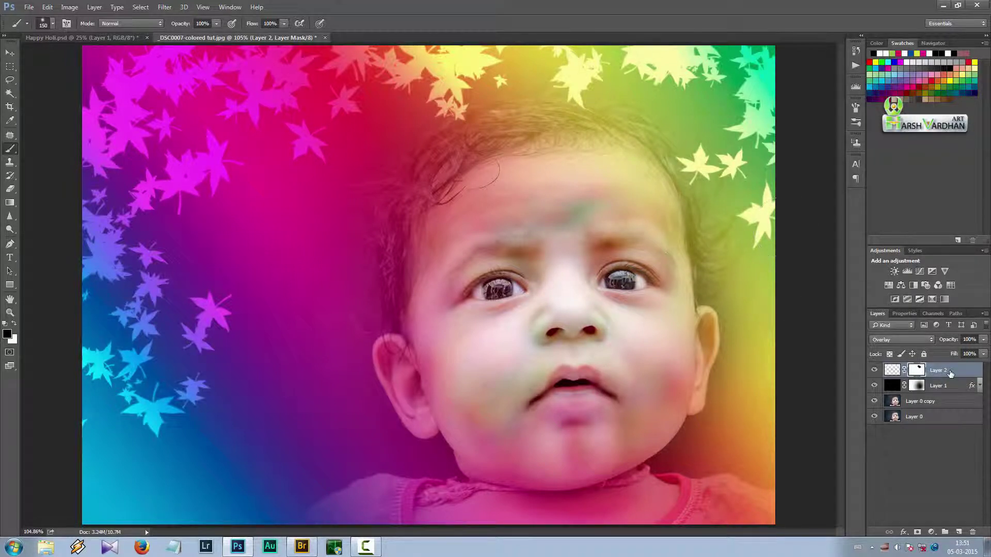
Lower the opacity of Layer 2 to 29% and keep the leaf layer selected.
click(984, 354)
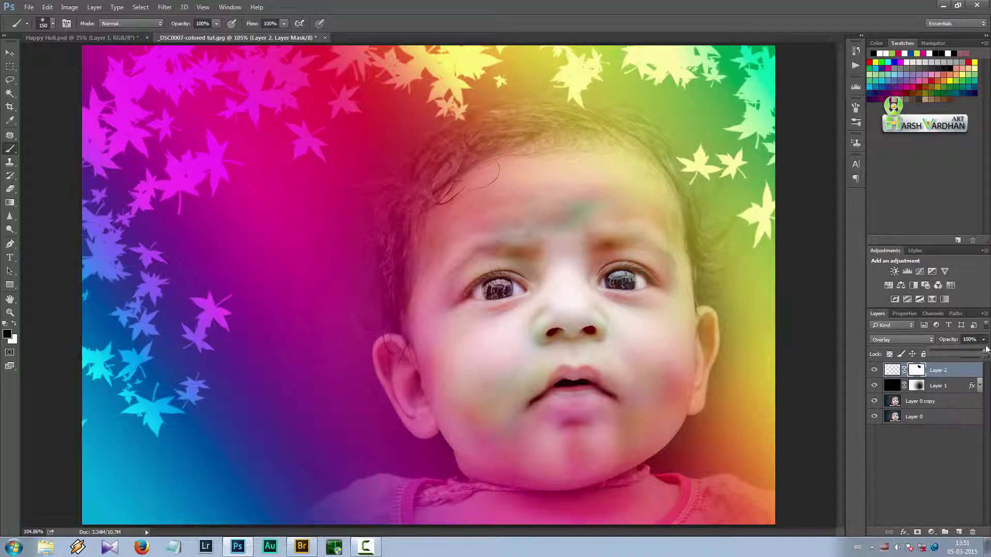
drag(982, 356, 947, 352)
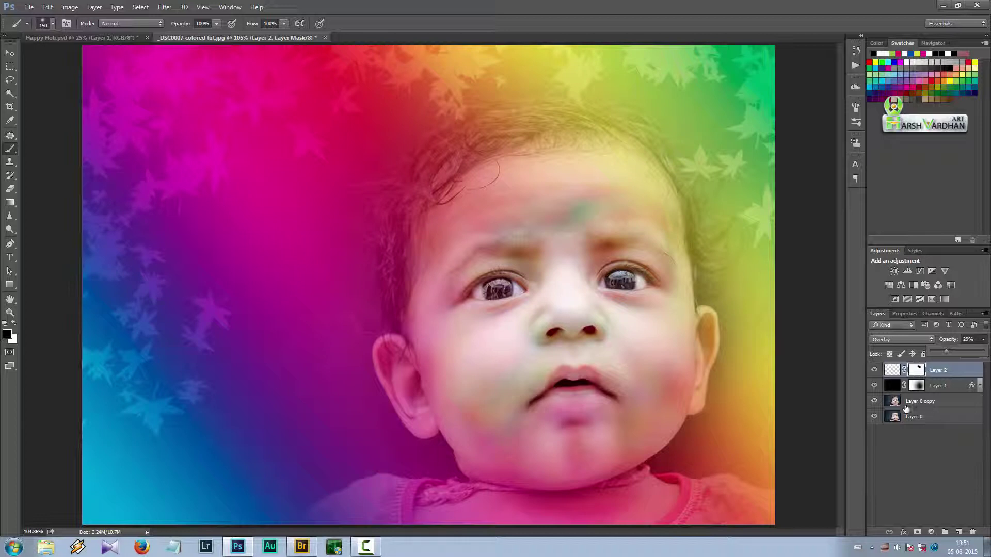
key(x)
click(912, 447)
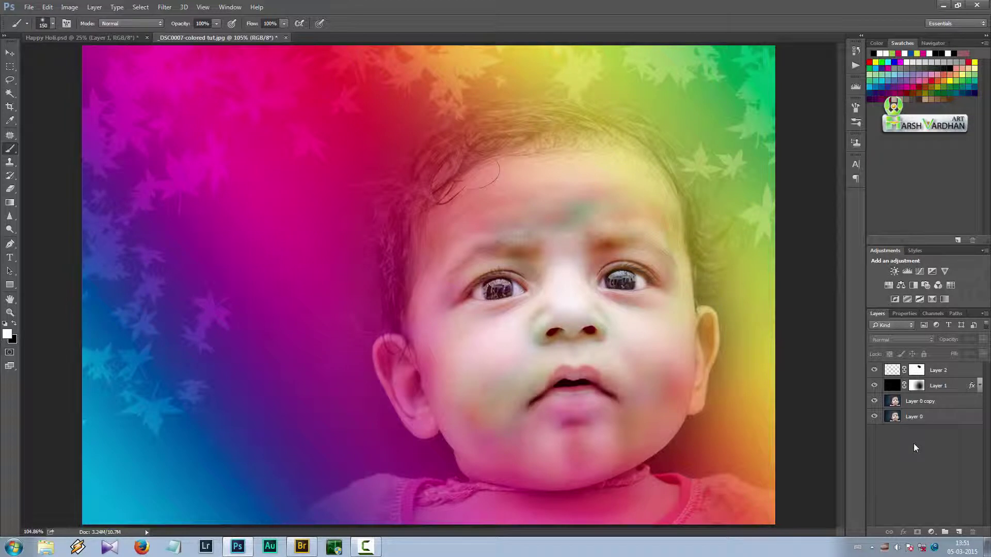
click(897, 372)
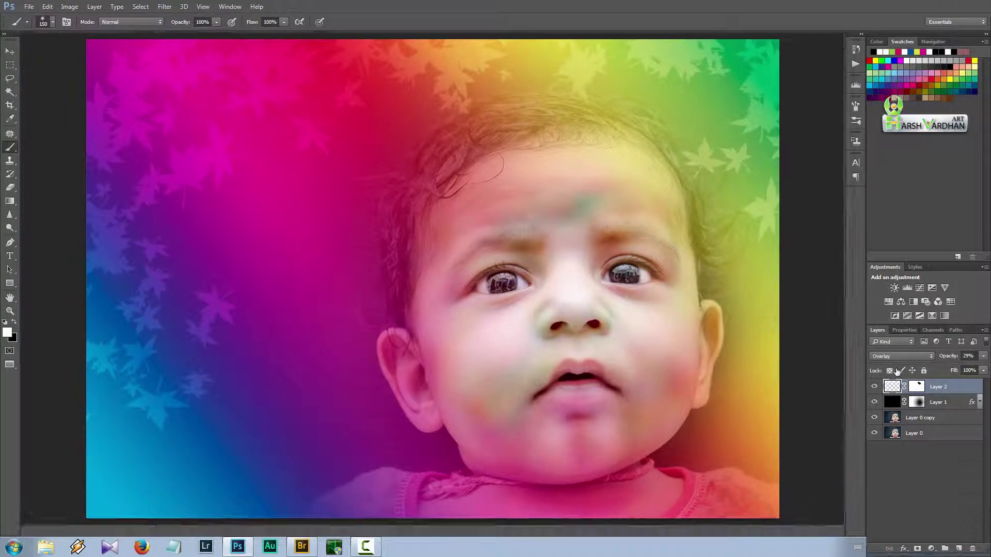
View the finished portrait in full-screen mode, fitted to the screen.
key(f)
key(z)
right_click(738, 249)
click(751, 255)
key(f)
right_click(712, 246)
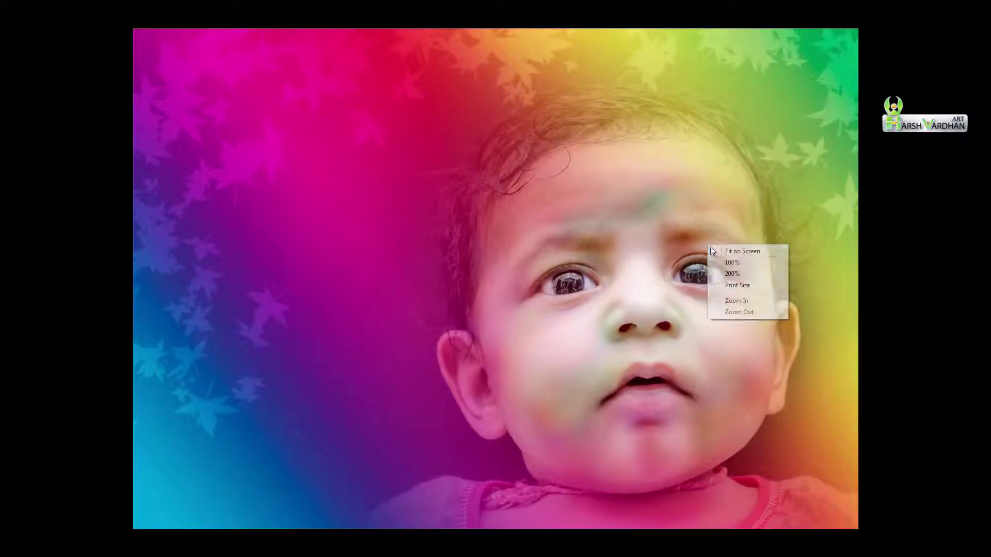
click(729, 250)
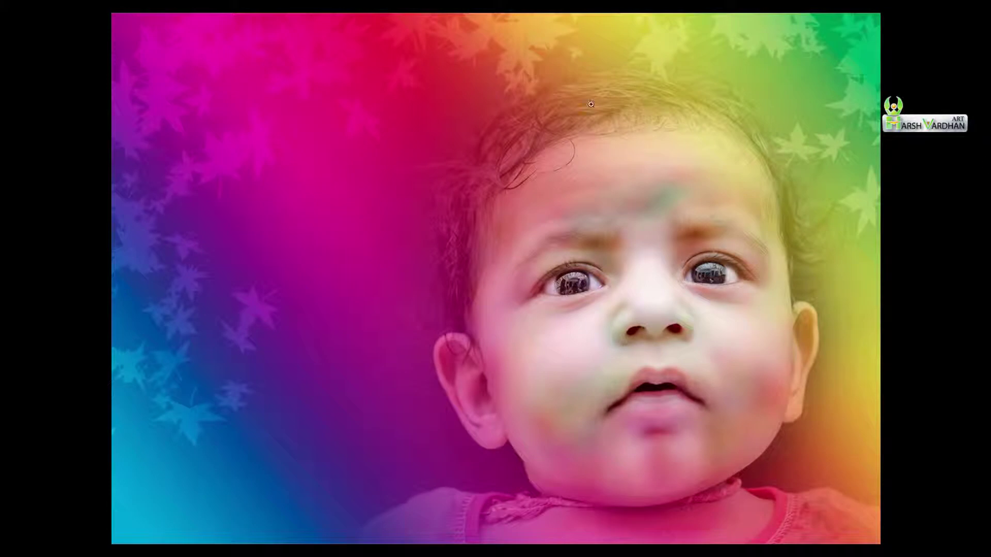
Compare the edit with the original by showing only Layer 0, and restore the visibility of all layers.
mouse_move(989, 338)
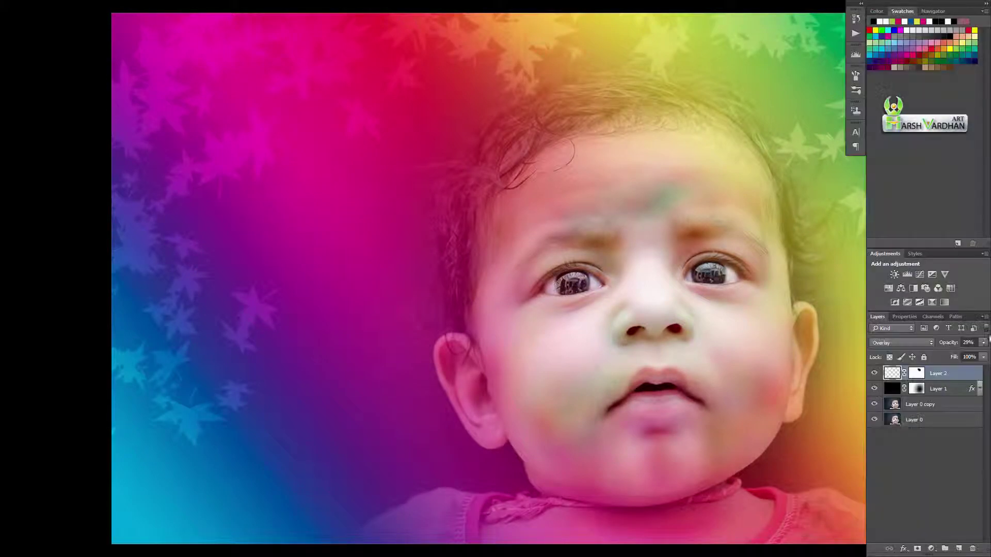
alt+click(874, 422)
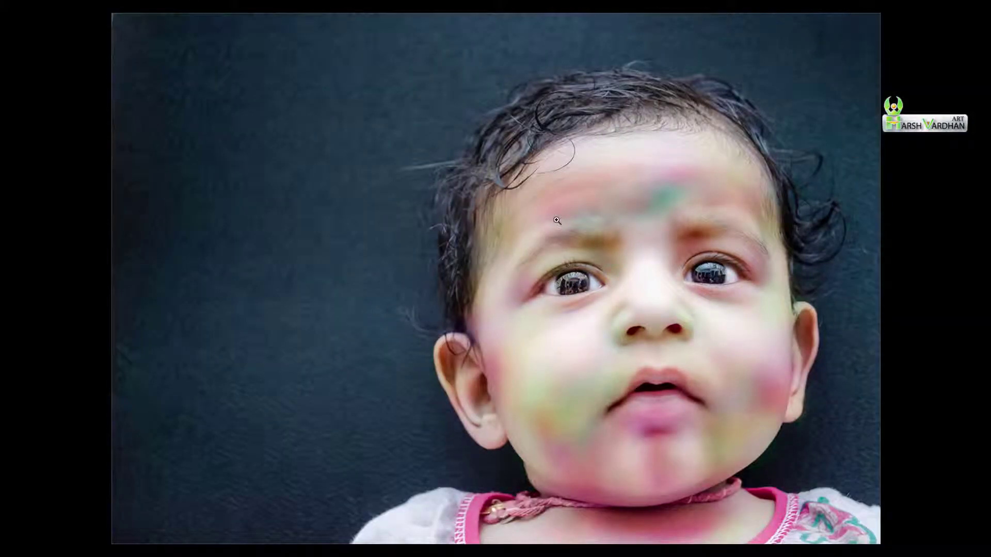
mouse_move(989, 321)
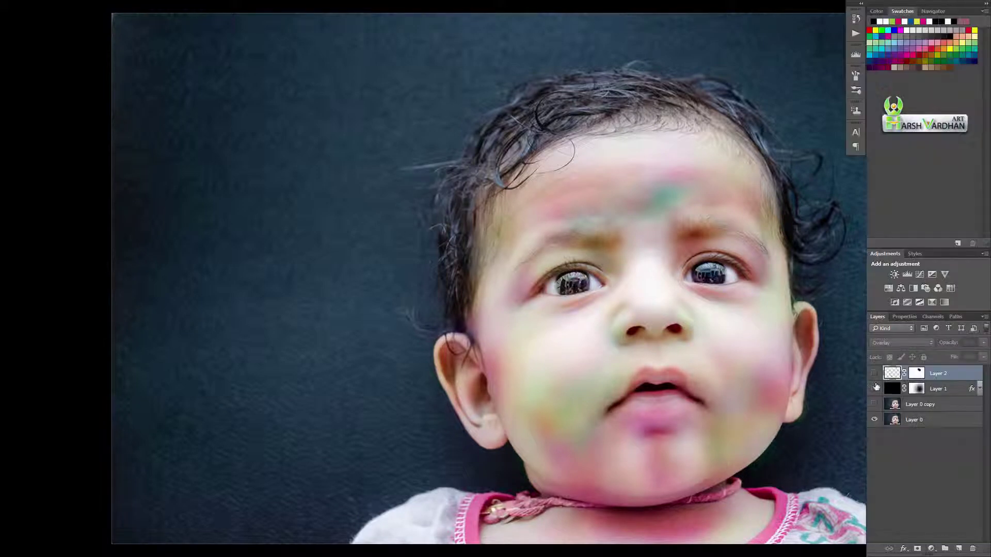
alt+click(874, 419)
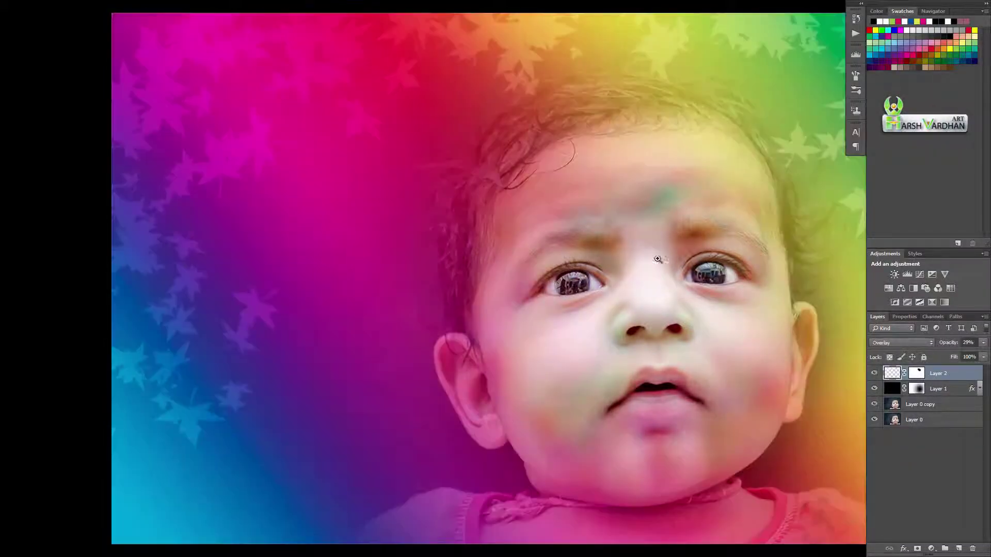